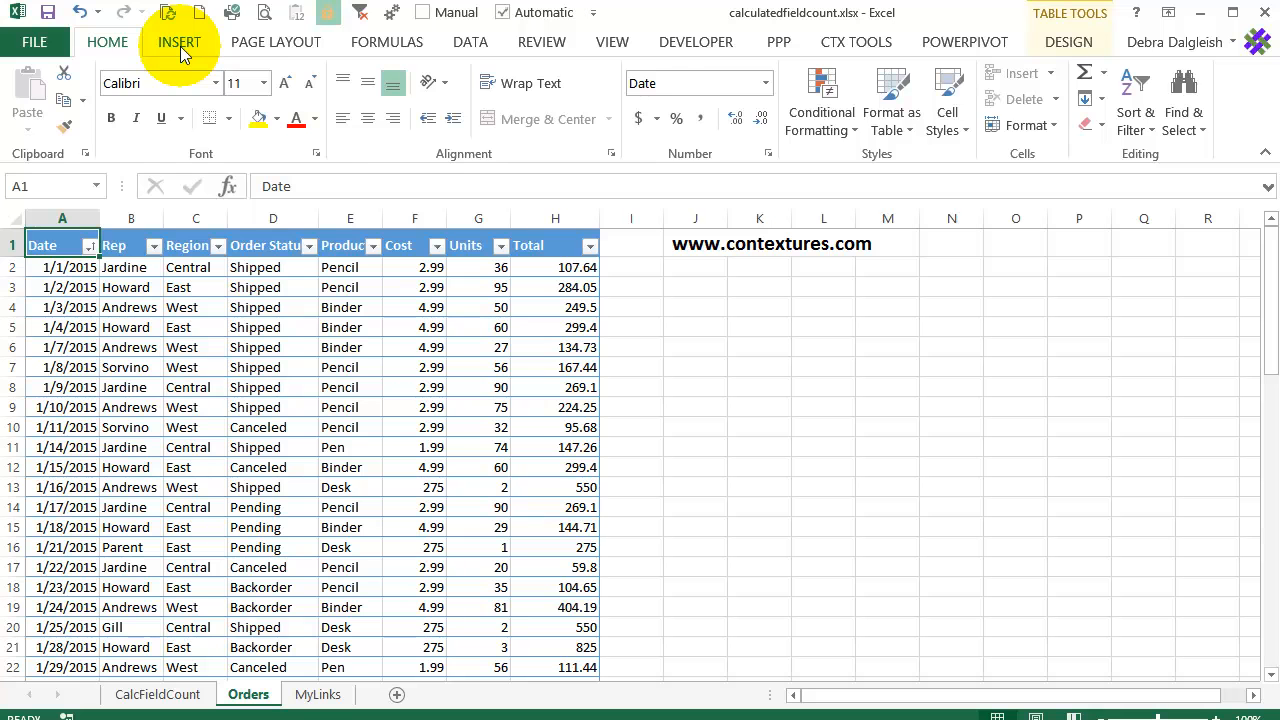
- Create a PivotTable from Table1 on the existing CalcFieldCount worksheet, starting at cell A3
click(180, 46)
click(35, 90)
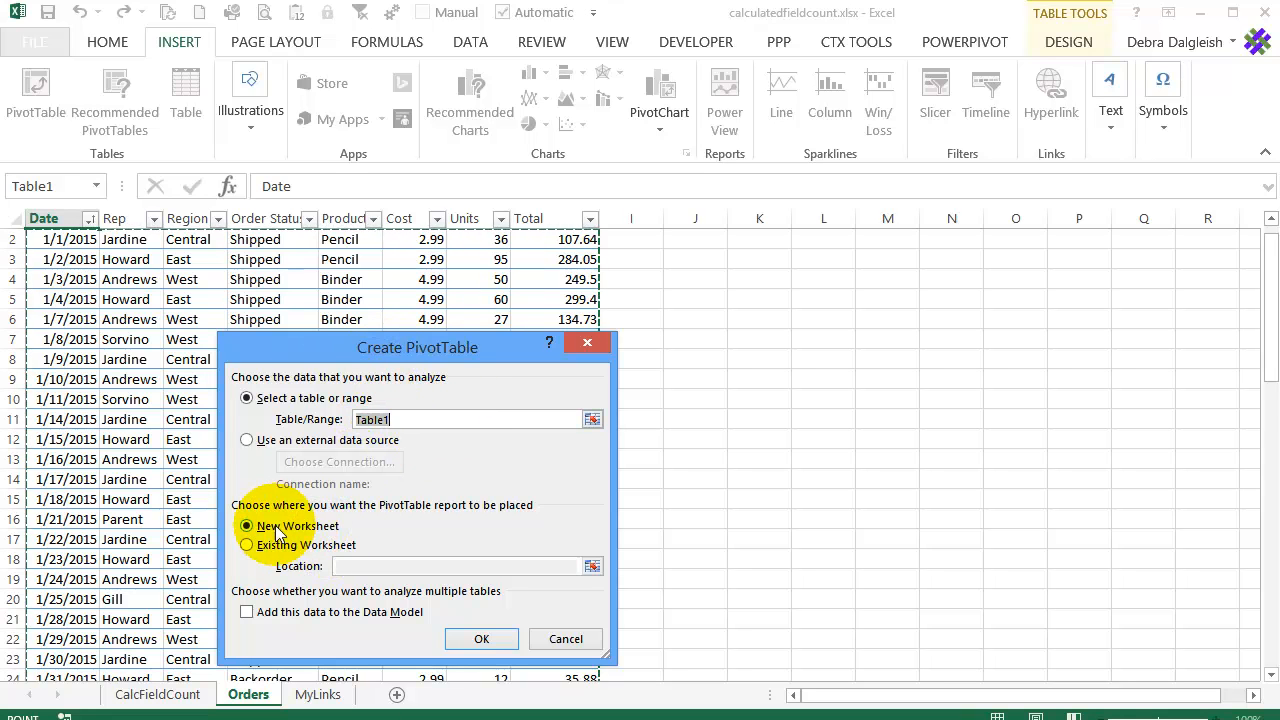
click(249, 547)
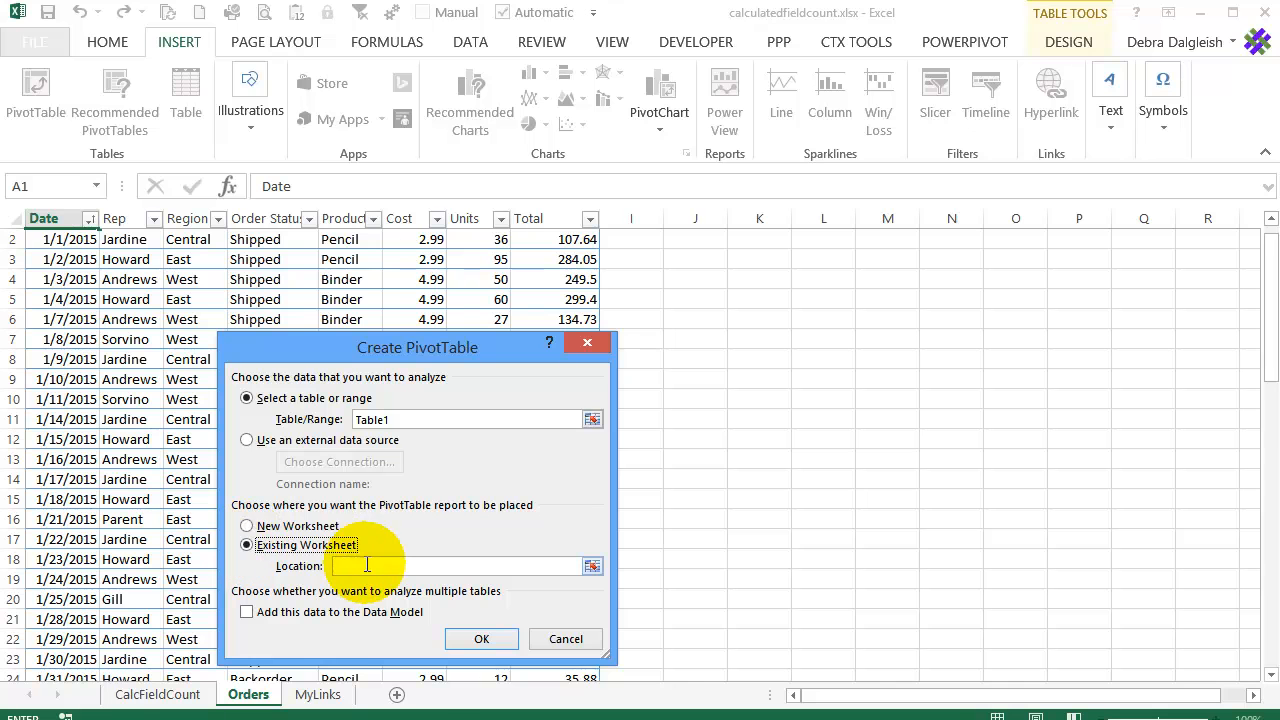
click(160, 695)
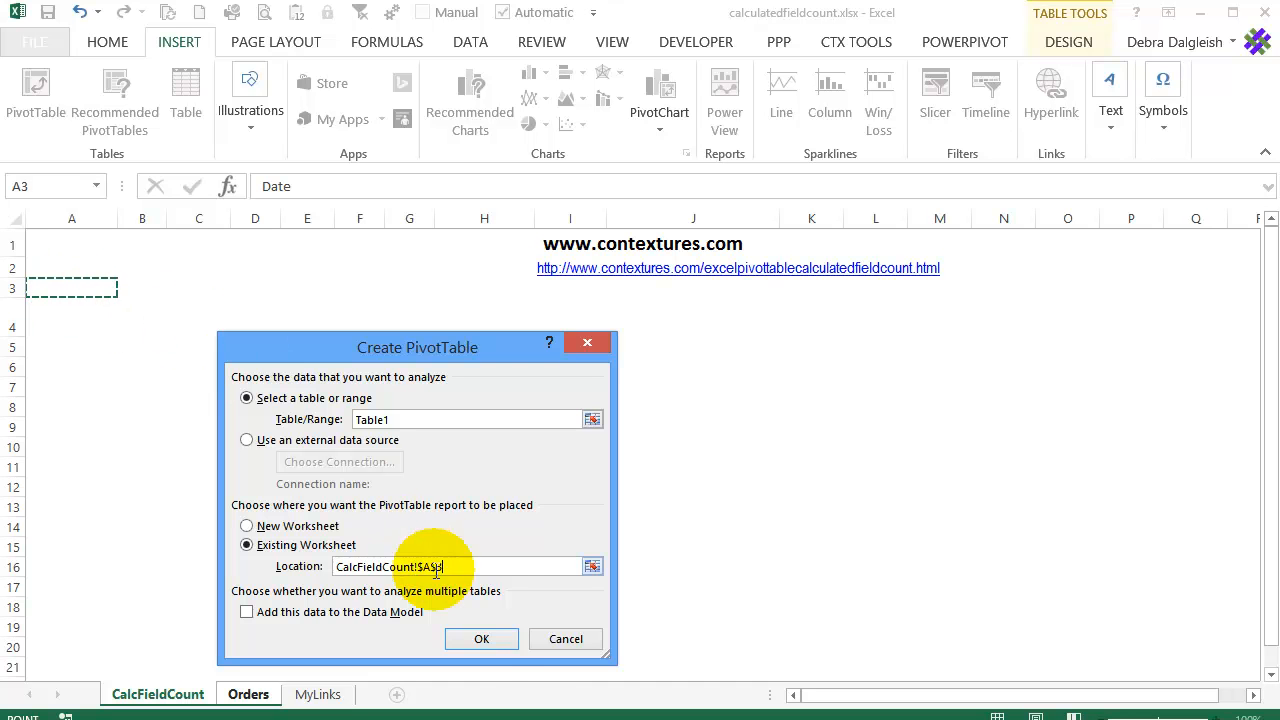
click(487, 638)
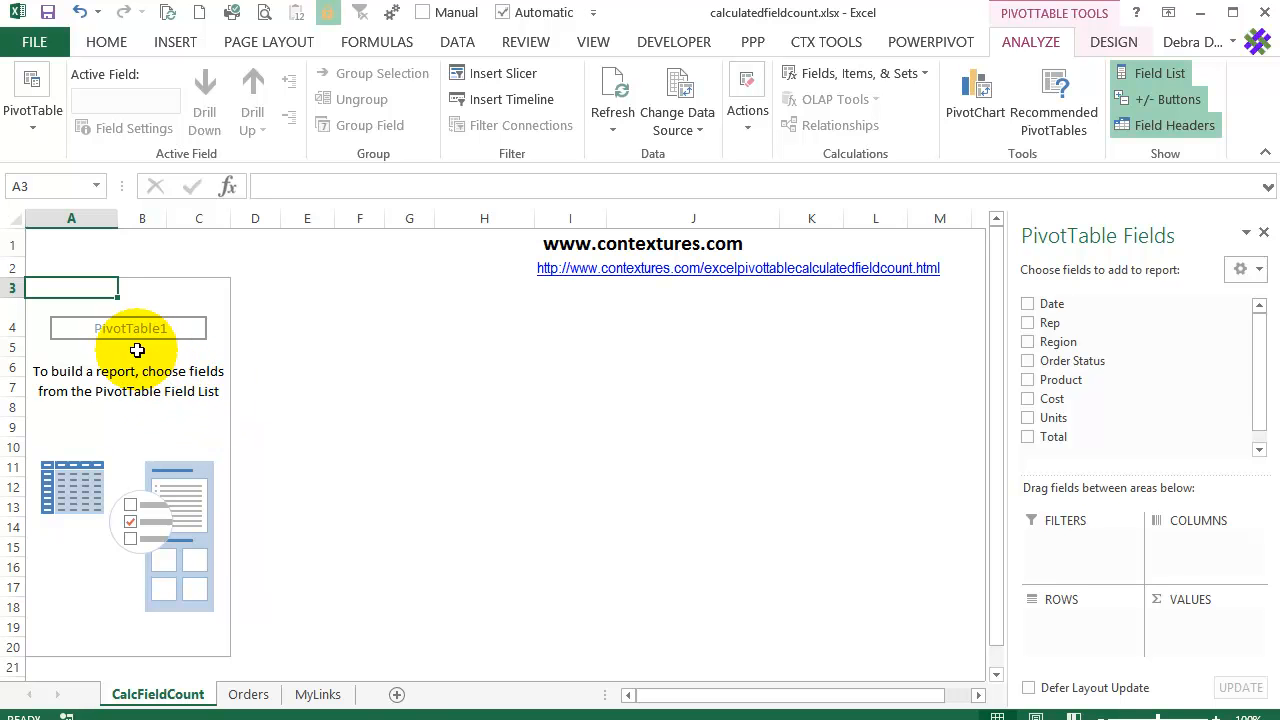
- Add Rep and Product as pivot table row fields, and Units, Total and Date as value fields
click(1028, 324)
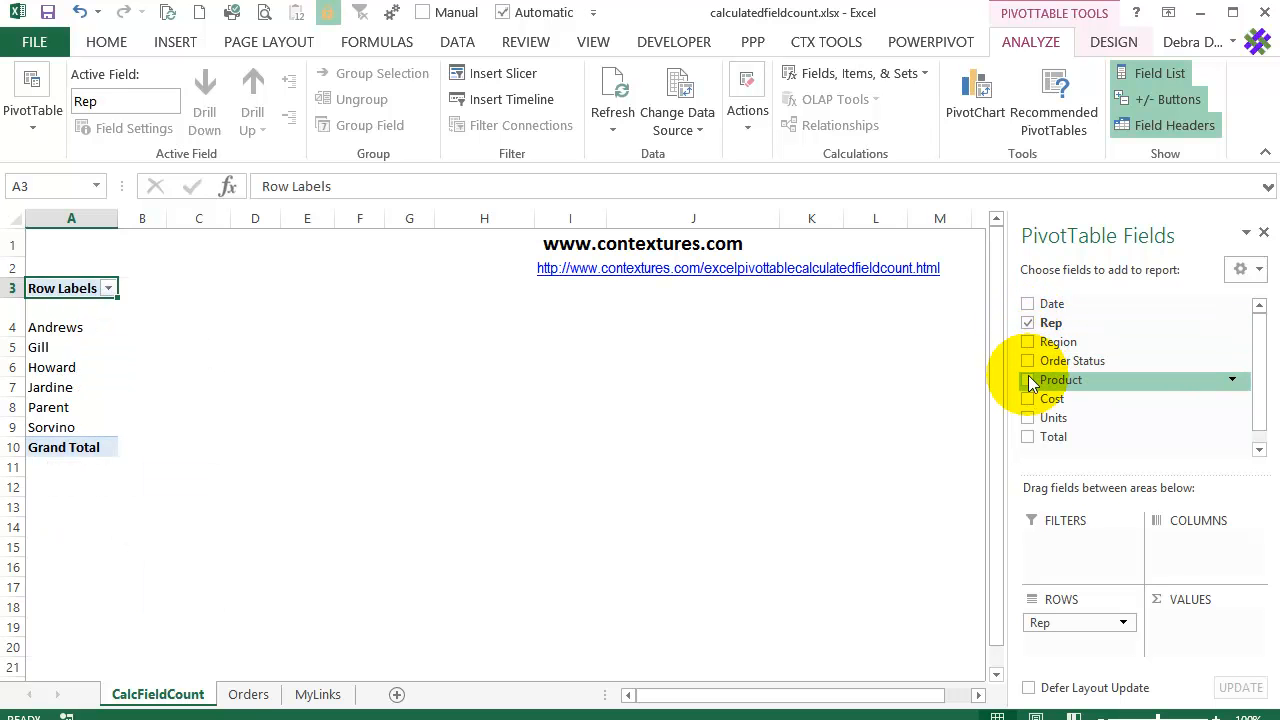
click(1028, 380)
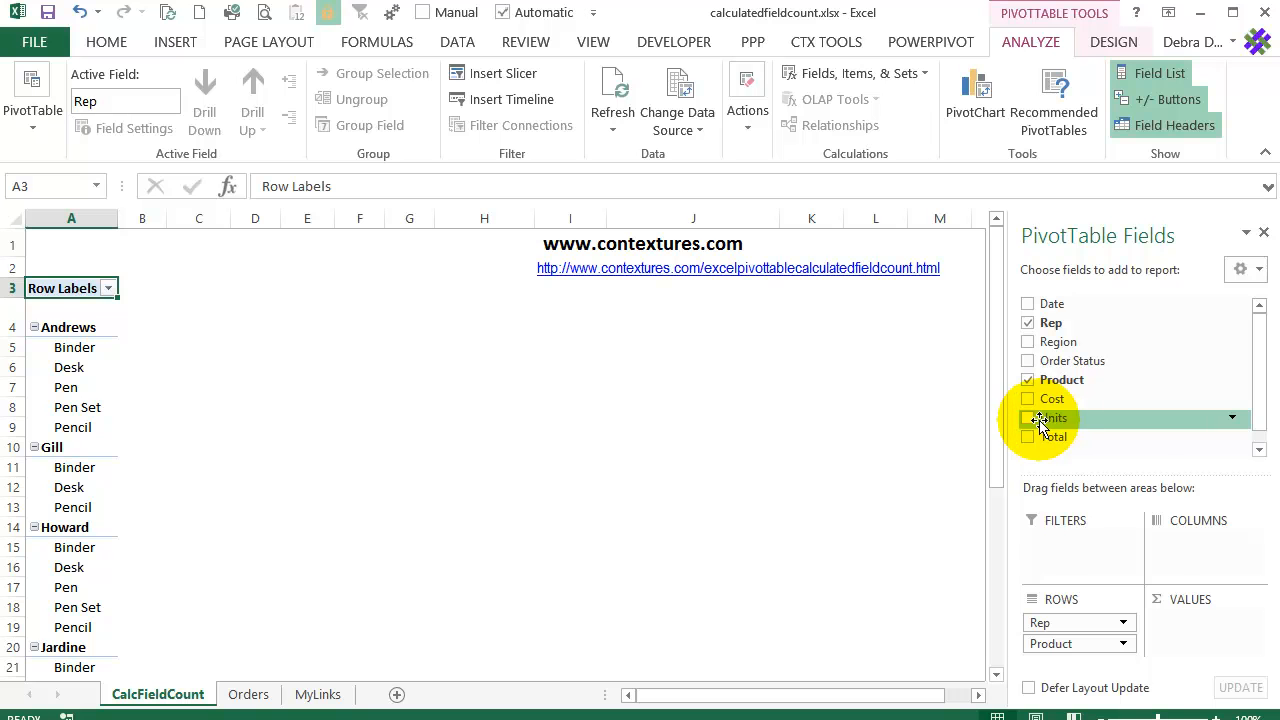
click(1026, 422)
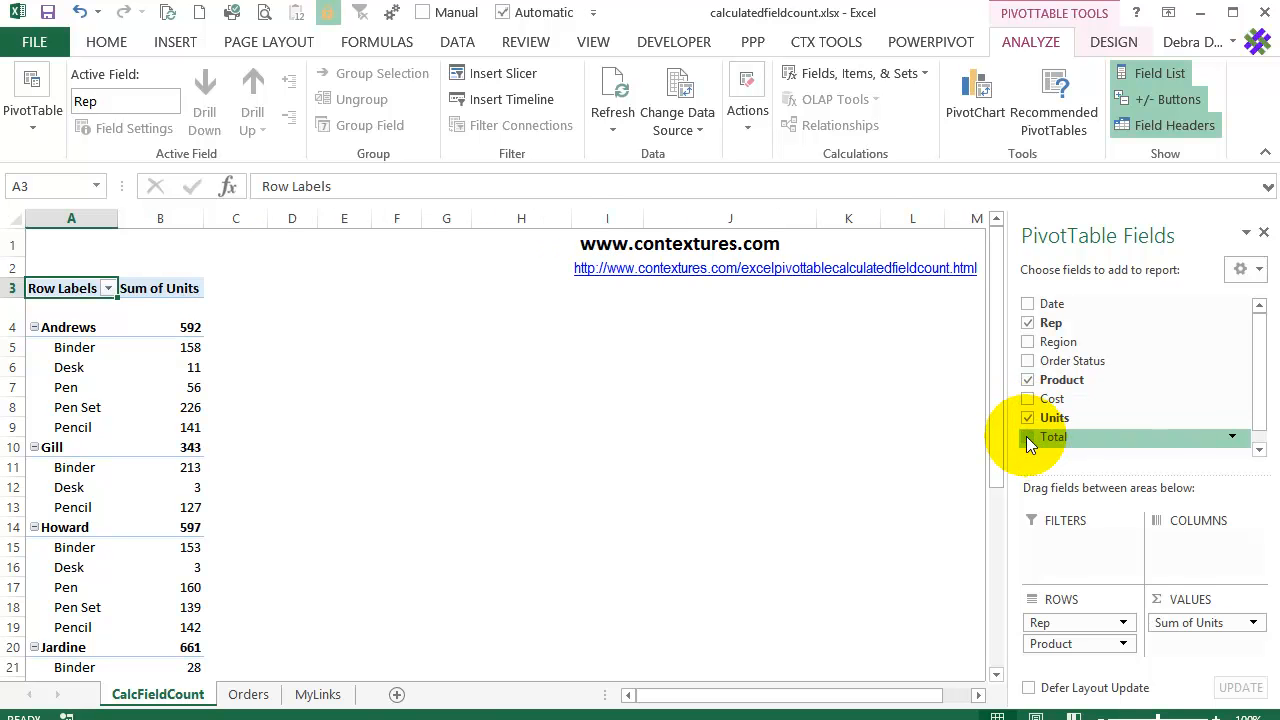
click(1028, 440)
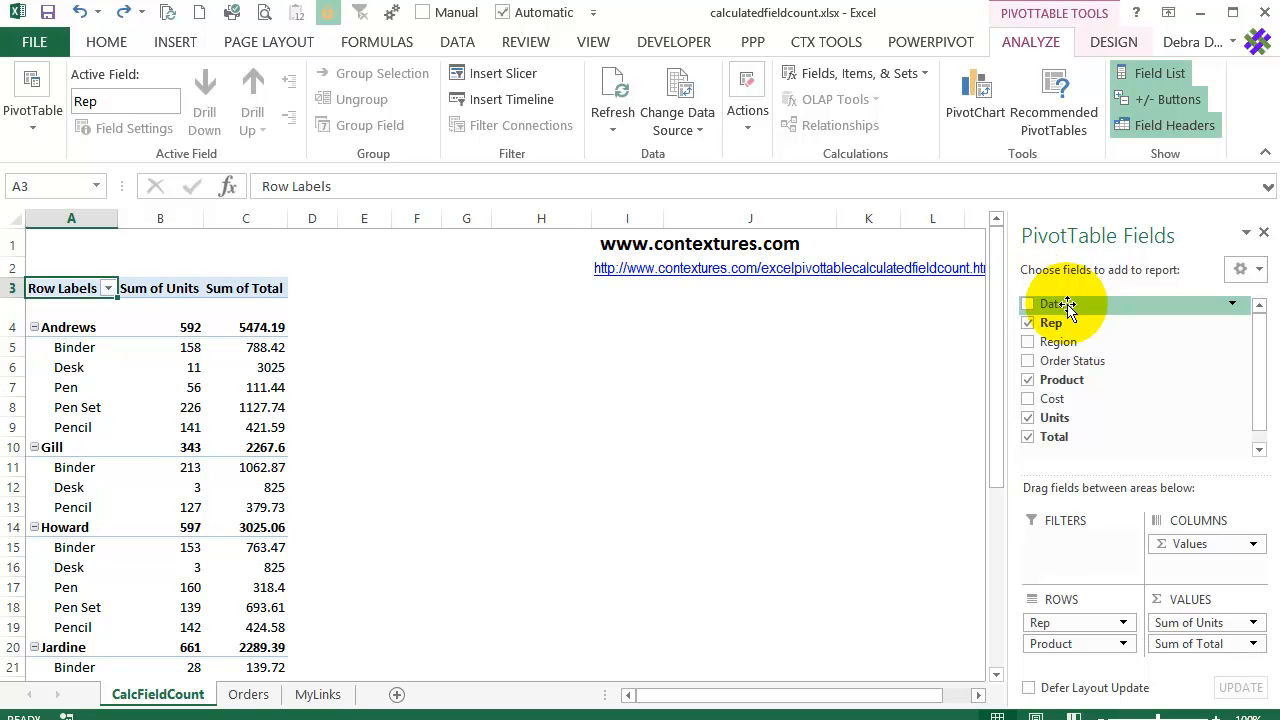
drag(1065, 305, 1160, 660)
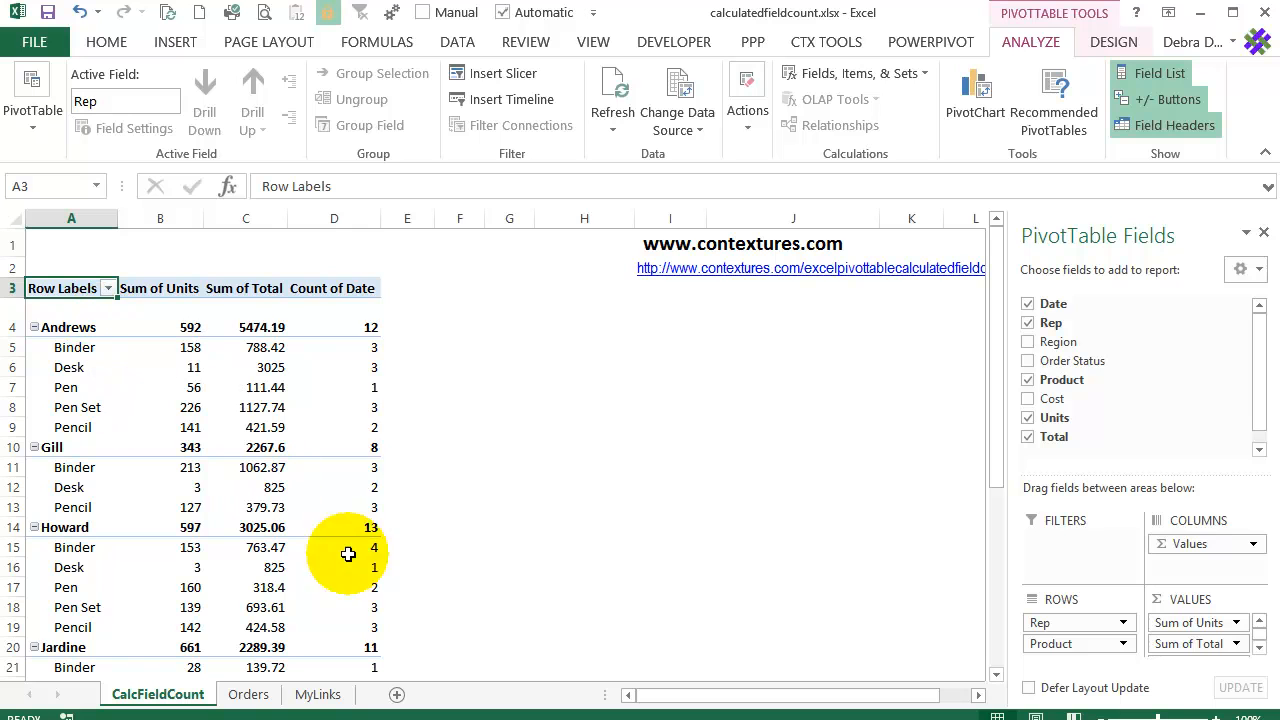
- Insert a calculated field named CountA in the pivot table with the formula =Date>2
mouse_move(362, 317)
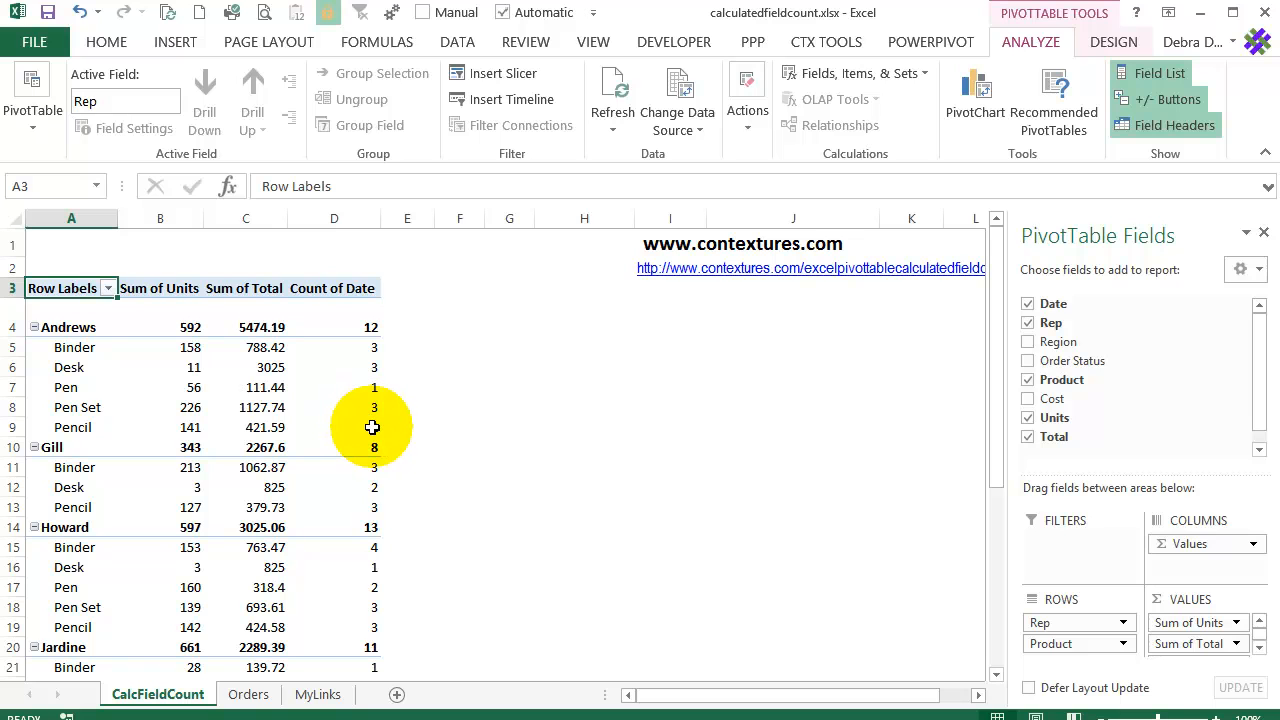
mouse_move(372, 427)
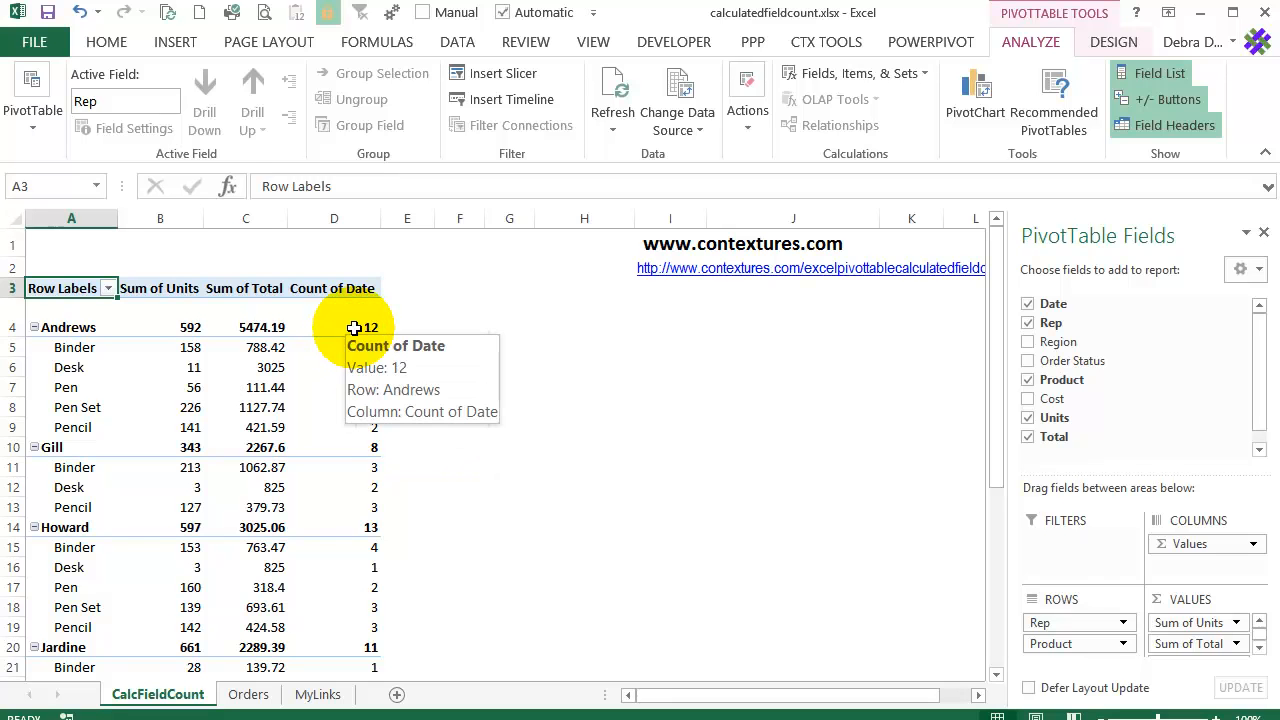
click(354, 328)
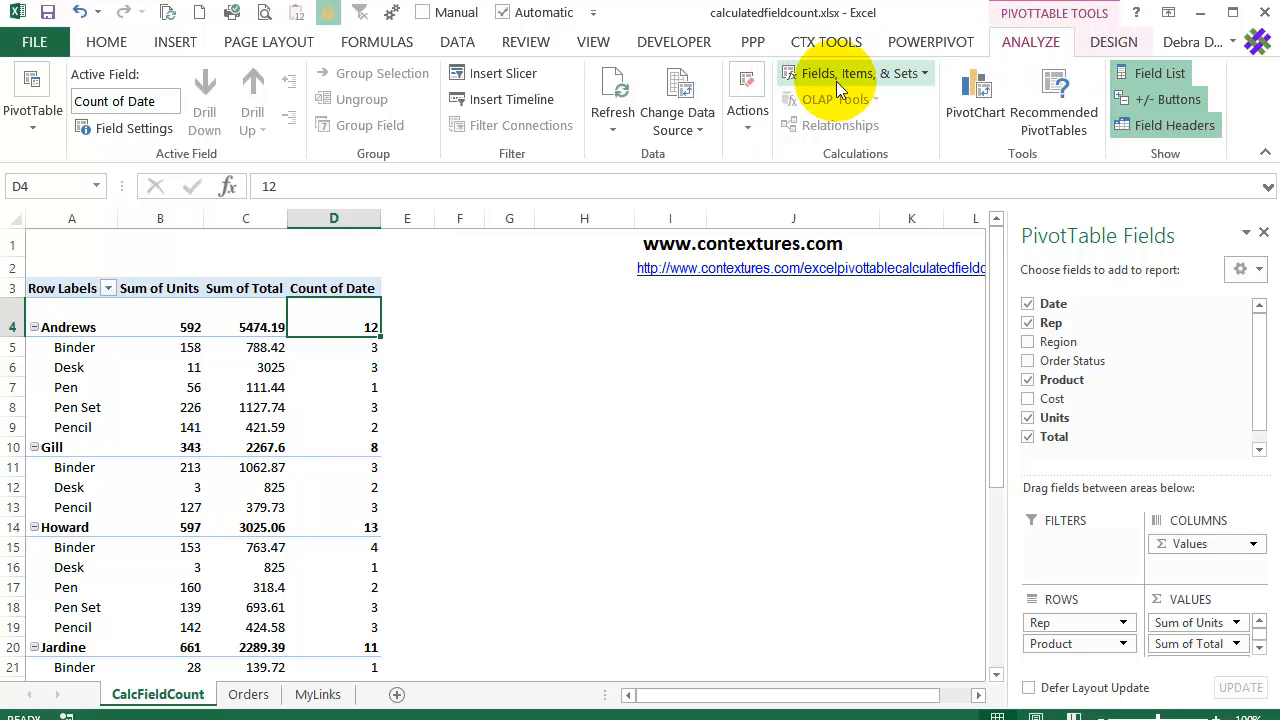
click(925, 75)
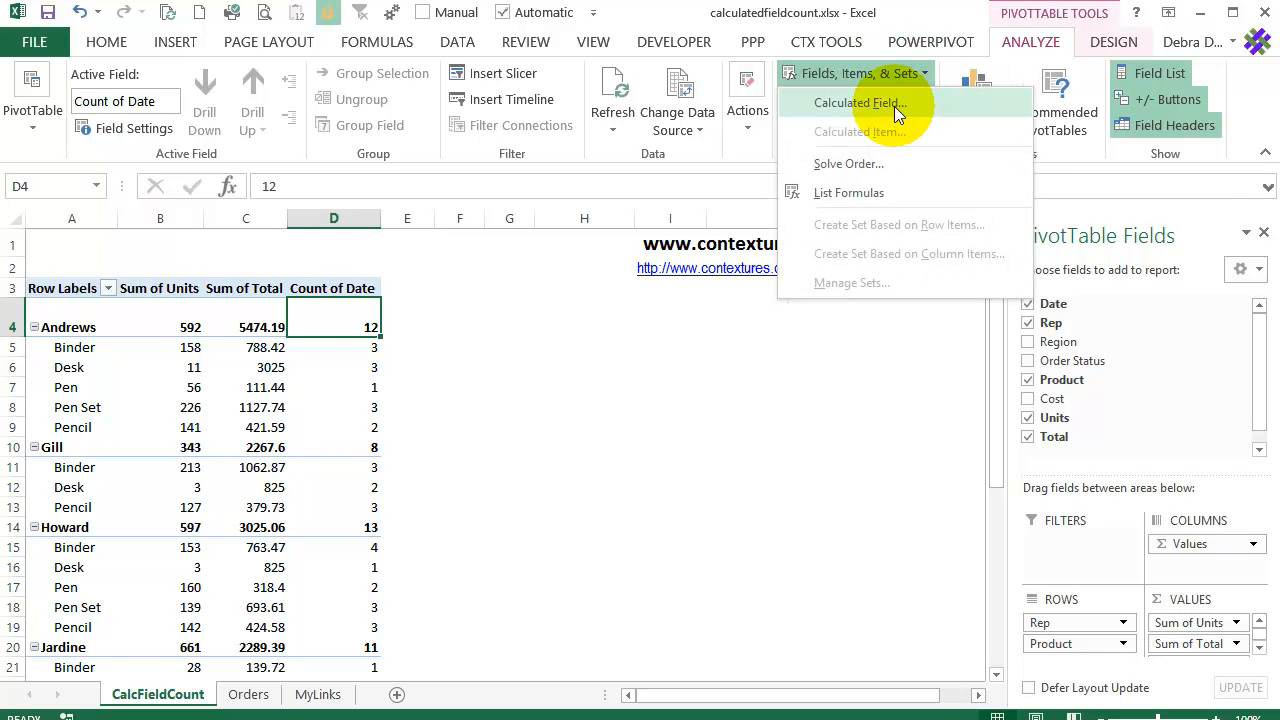
click(894, 106)
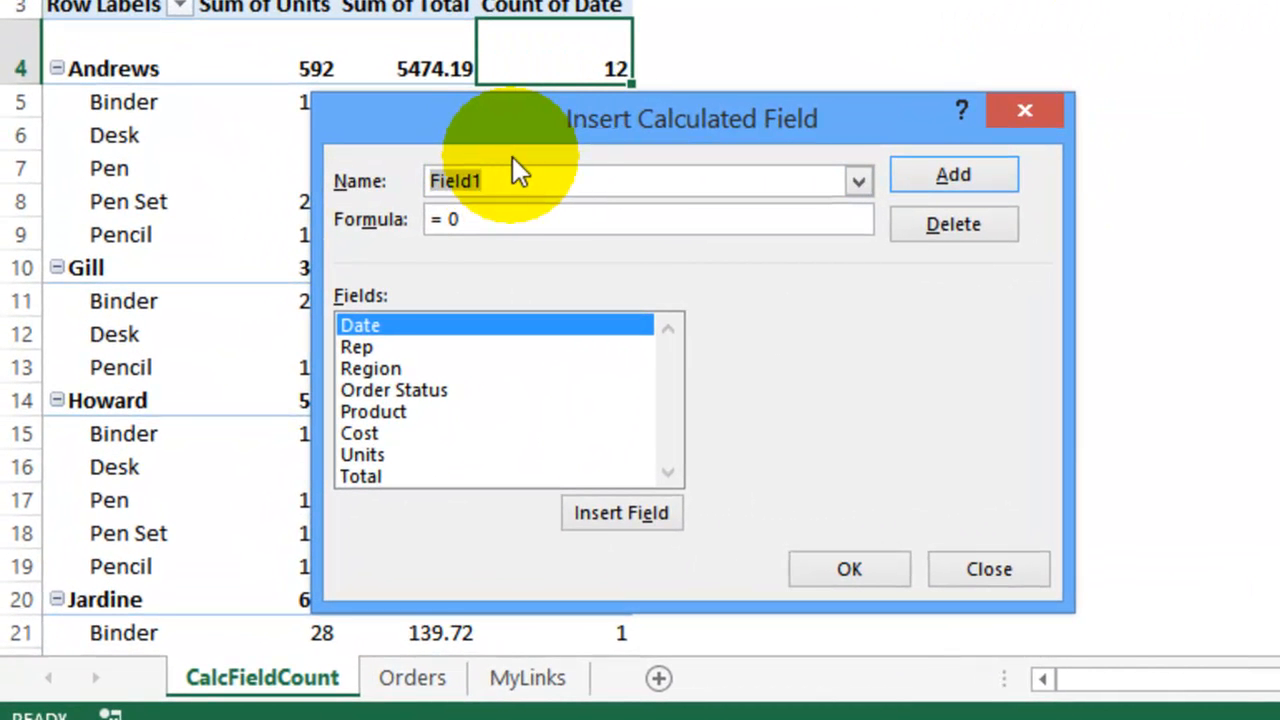
click(566, 180)
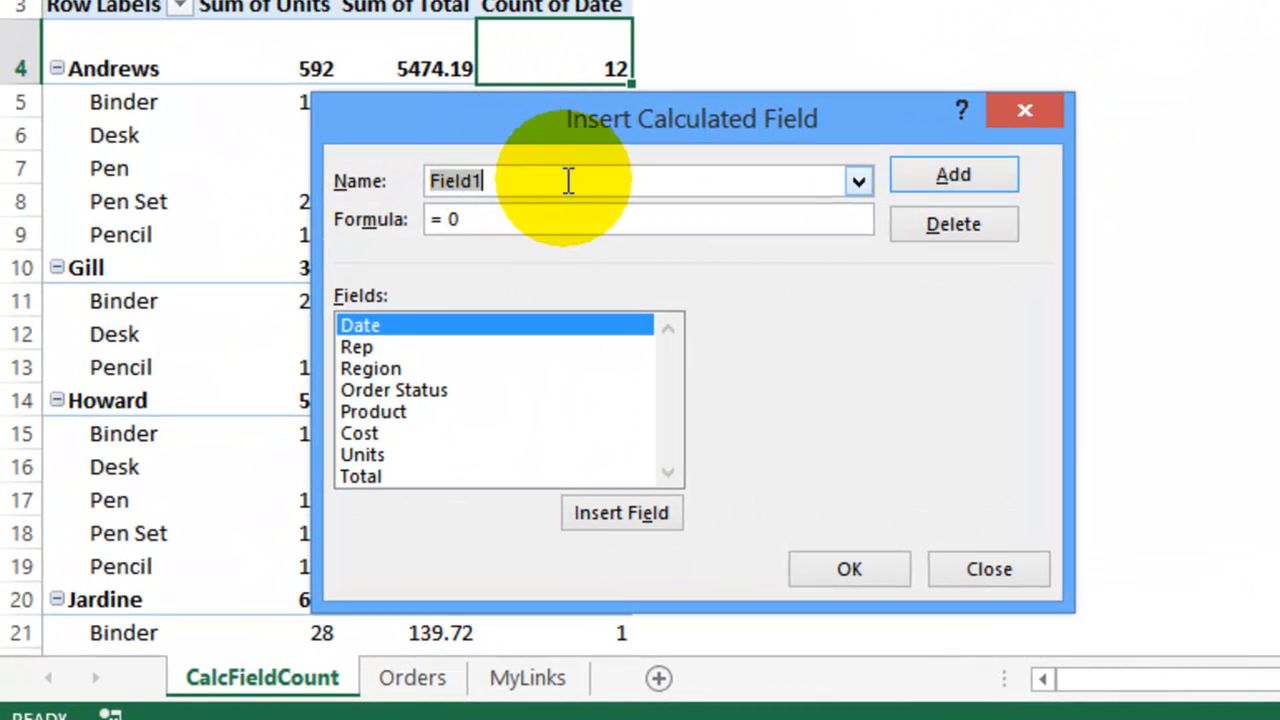
text(CountA)
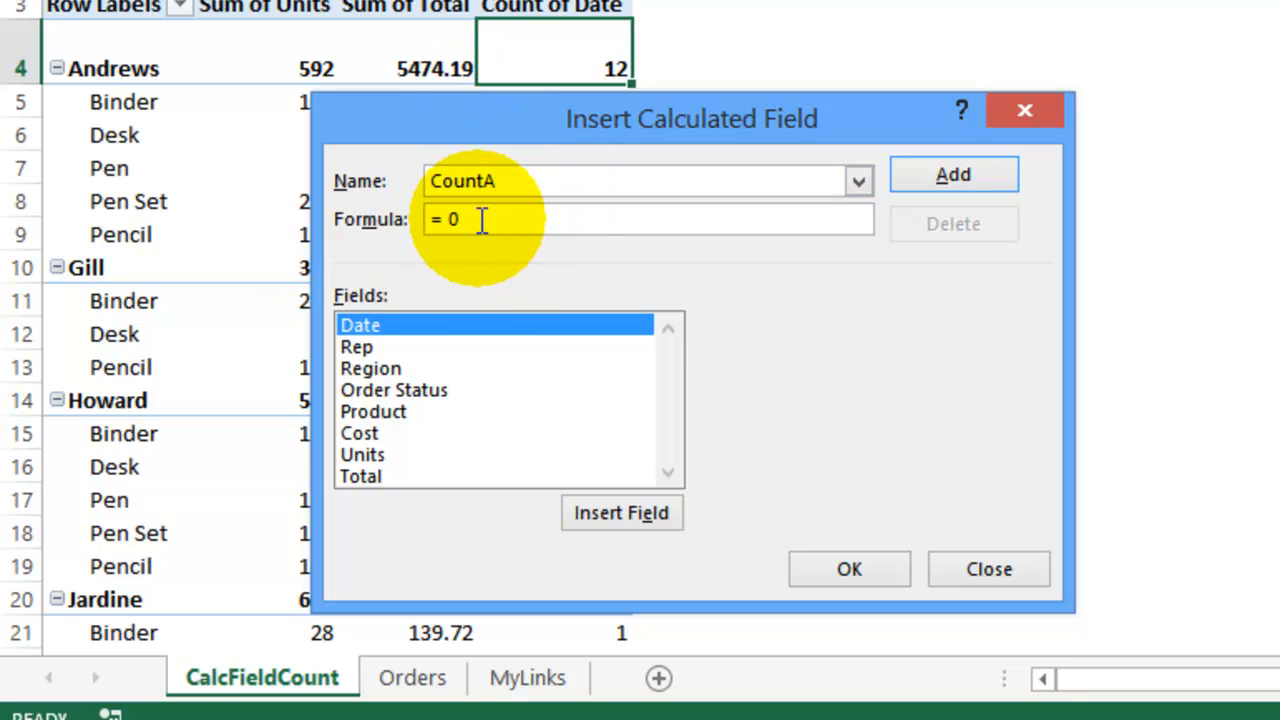
drag(482, 220, 377, 207)
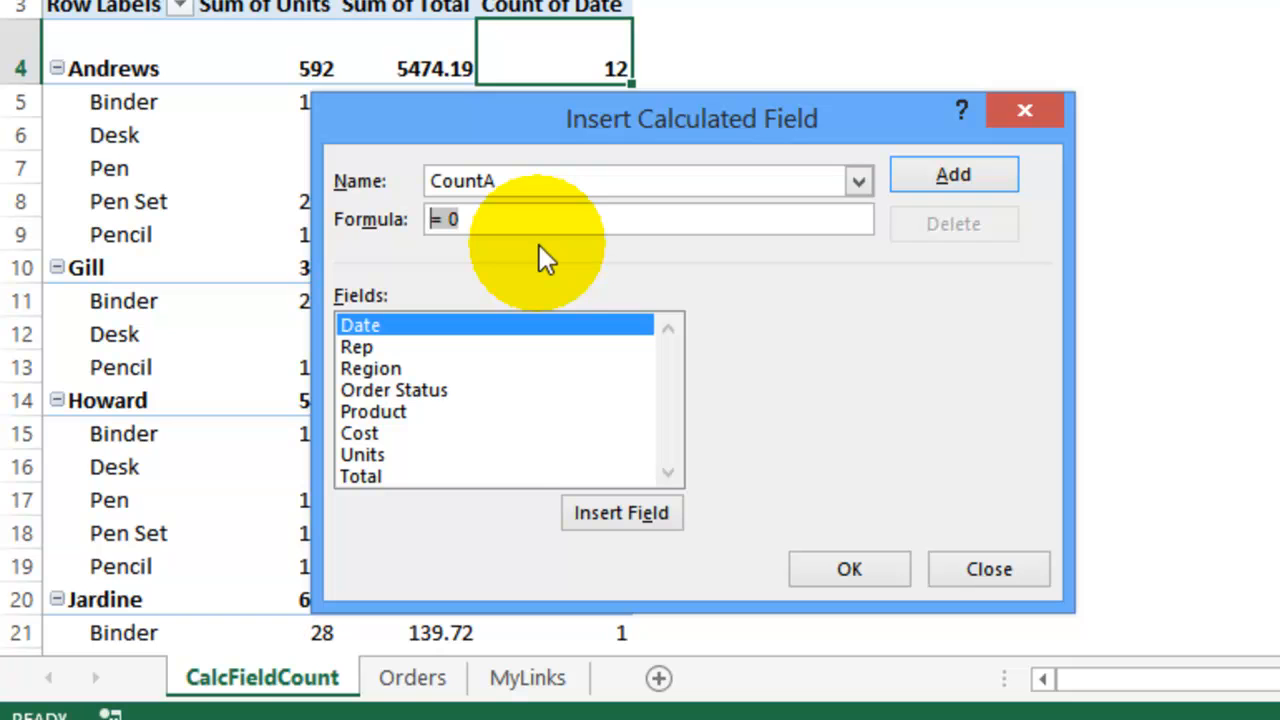
double_click(384, 325)
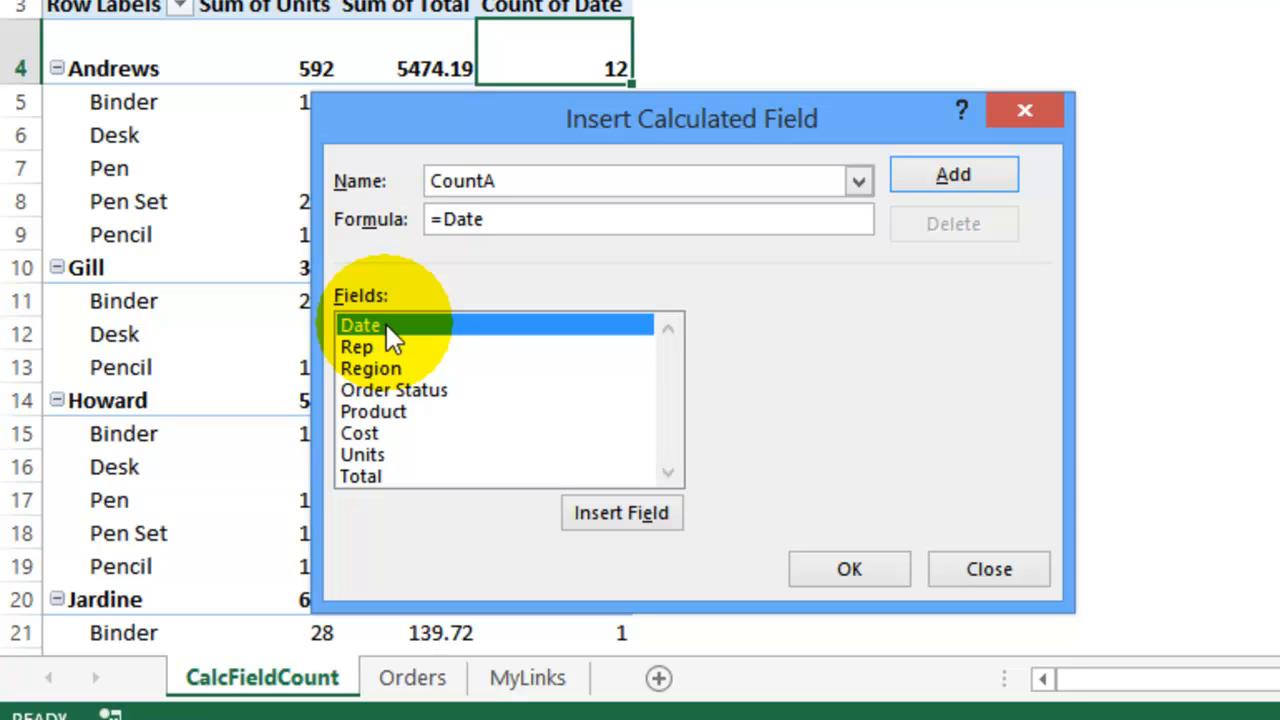
text(>2)
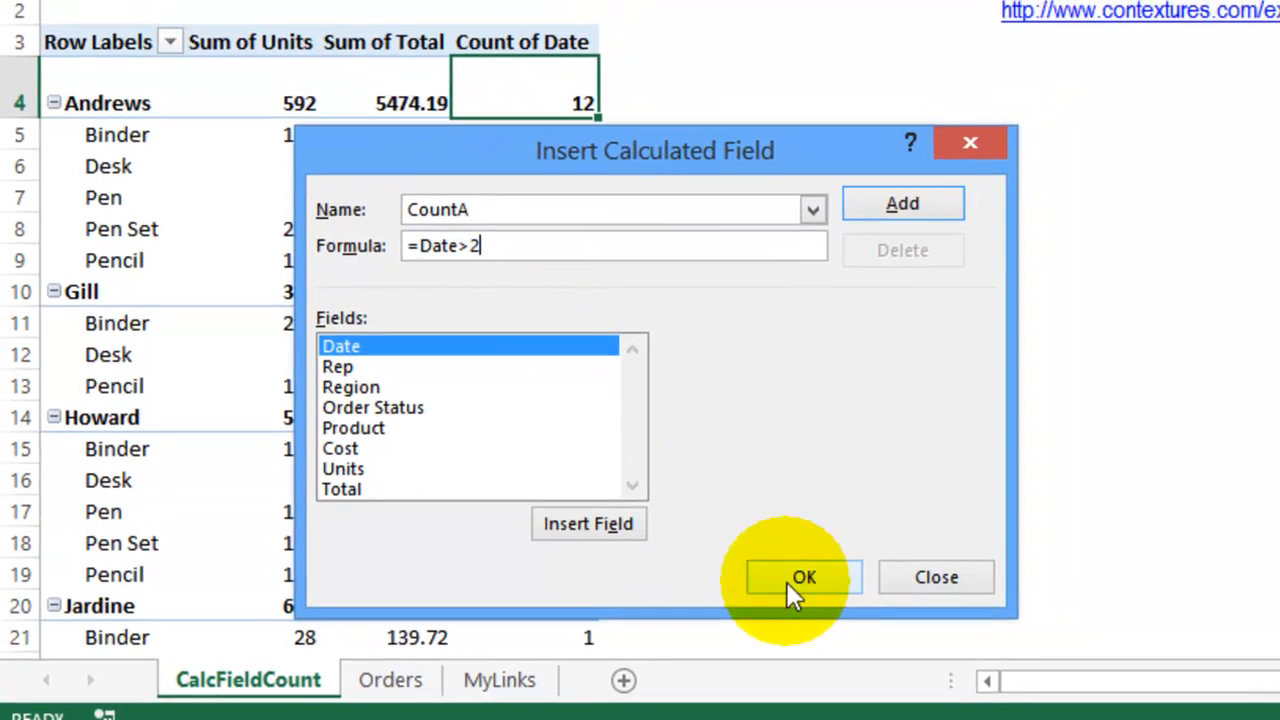
click(800, 584)
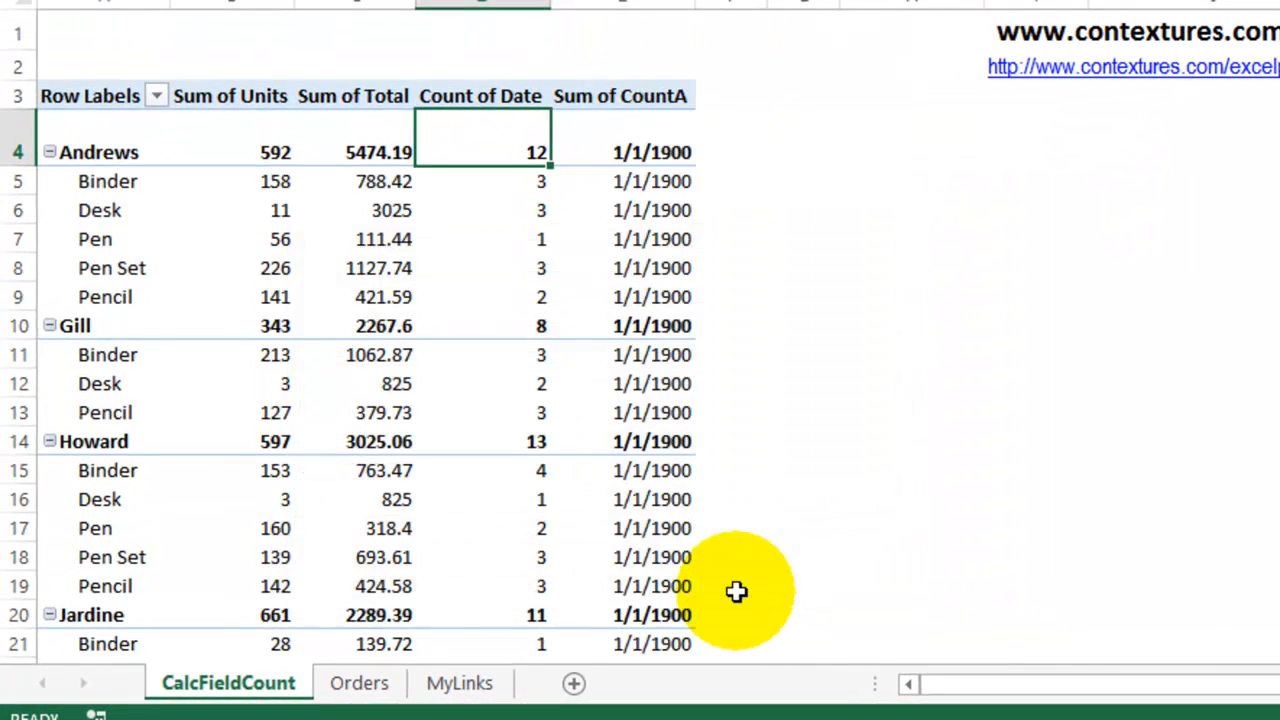
- Set the number format of the Sum of CountA value field to General
mouse_move(570, 151)
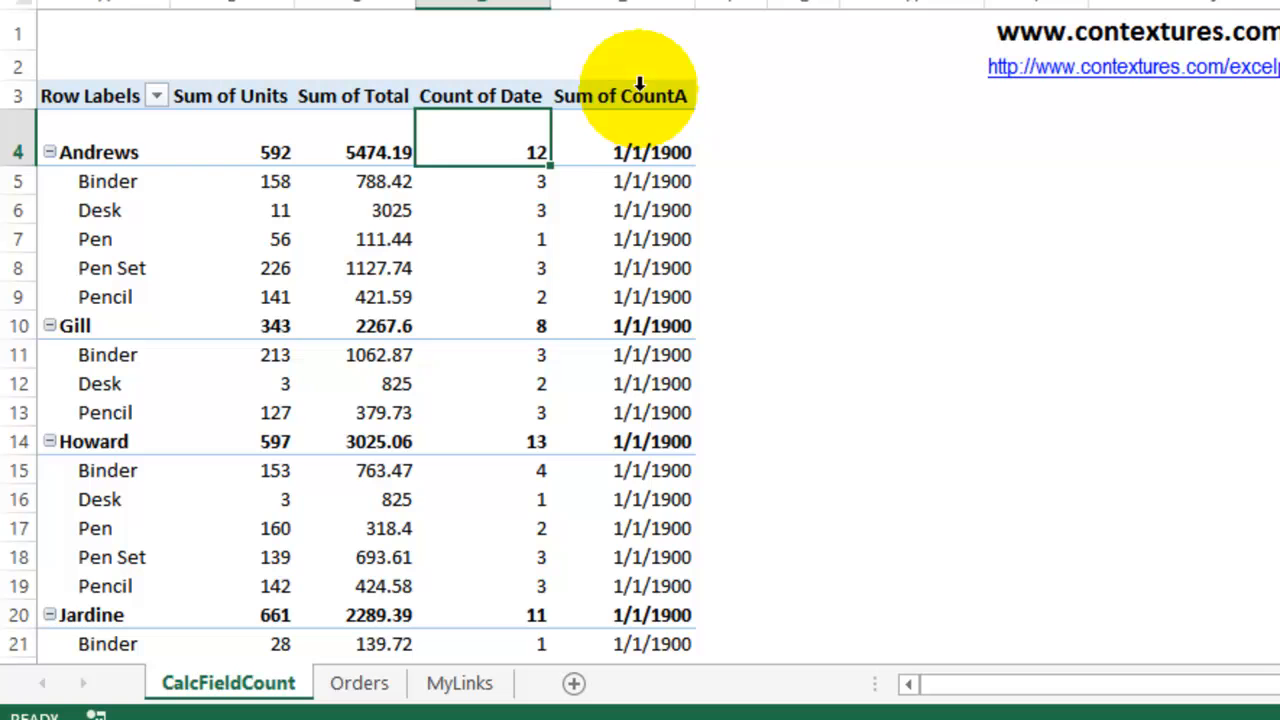
right_click(633, 153)
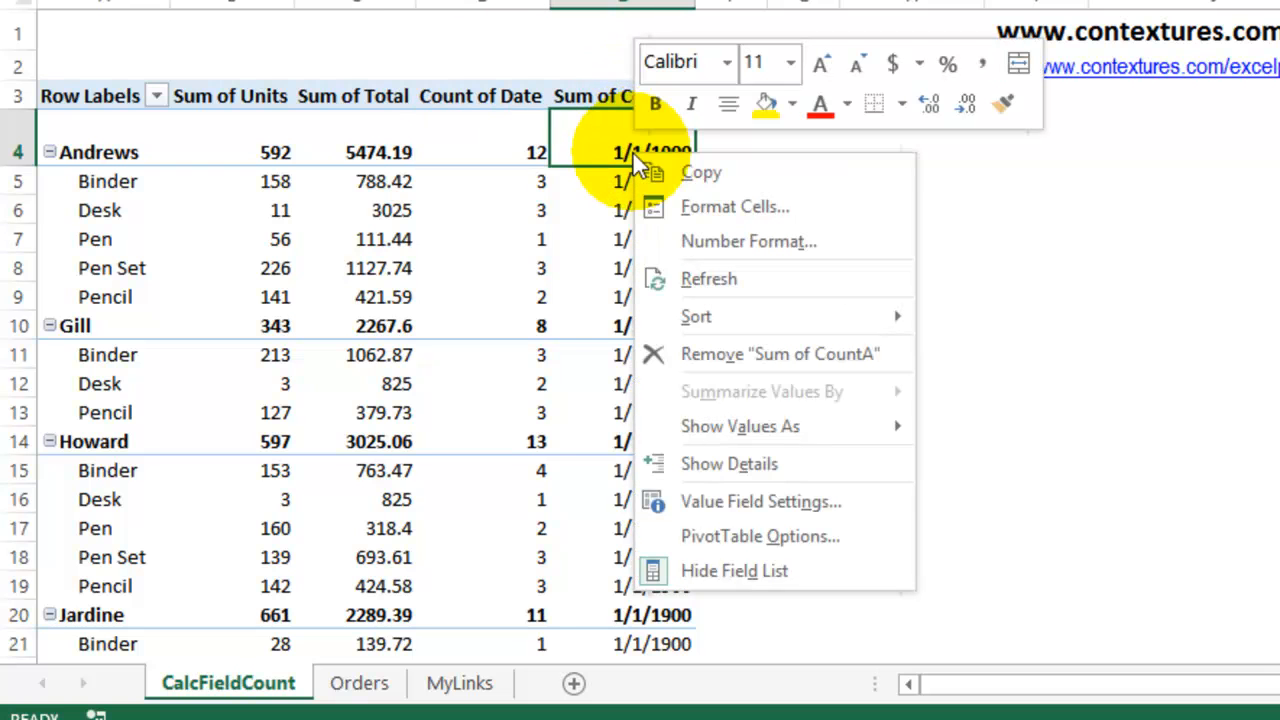
click(775, 506)
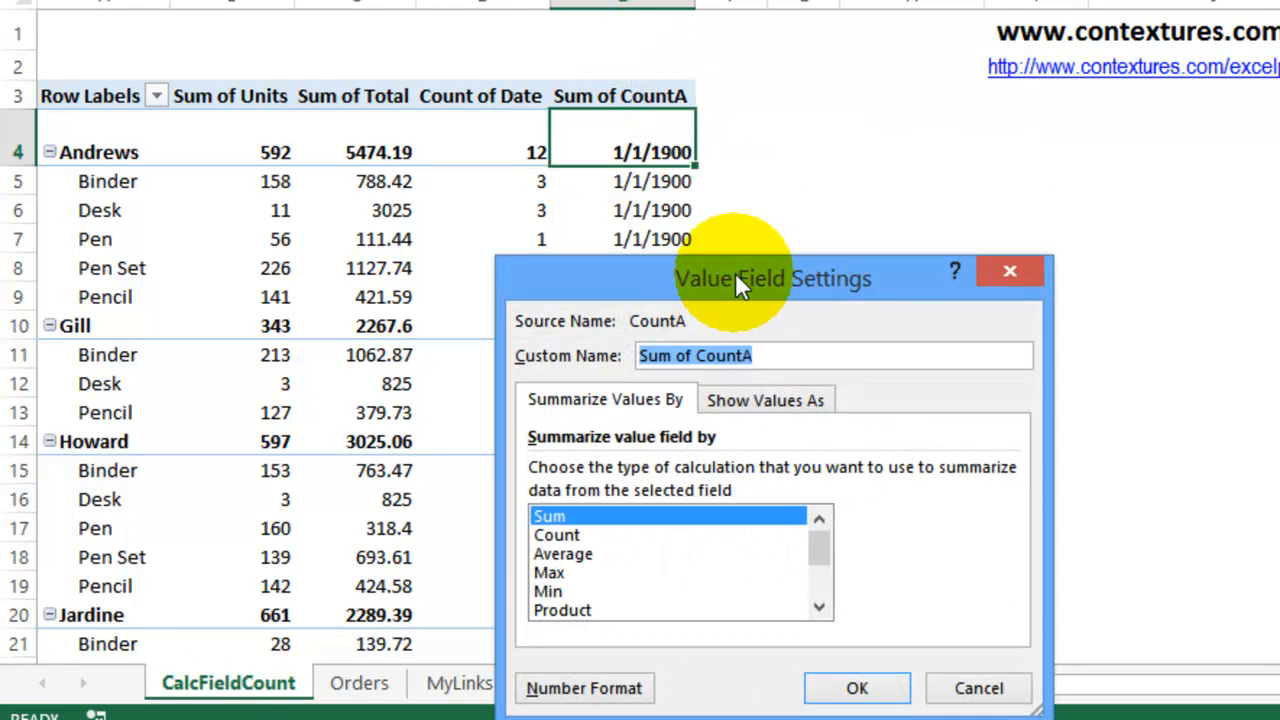
drag(735, 272, 708, 4)
click(544, 409)
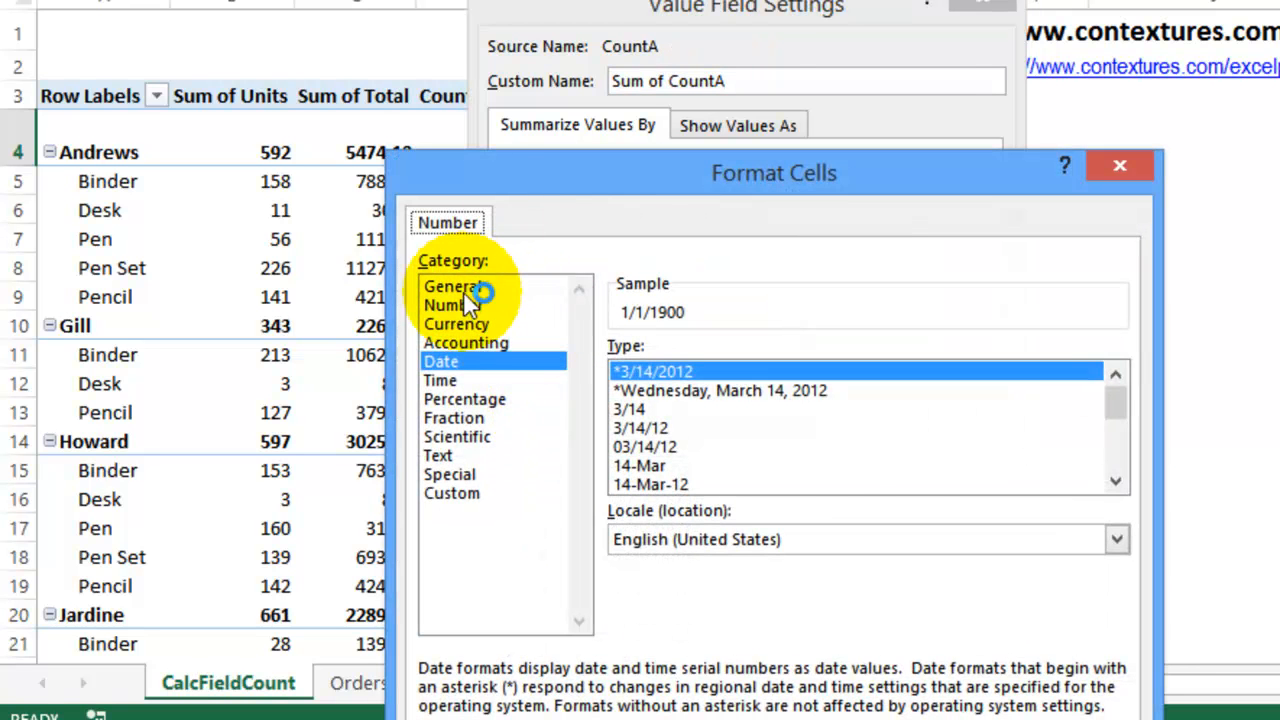
click(463, 289)
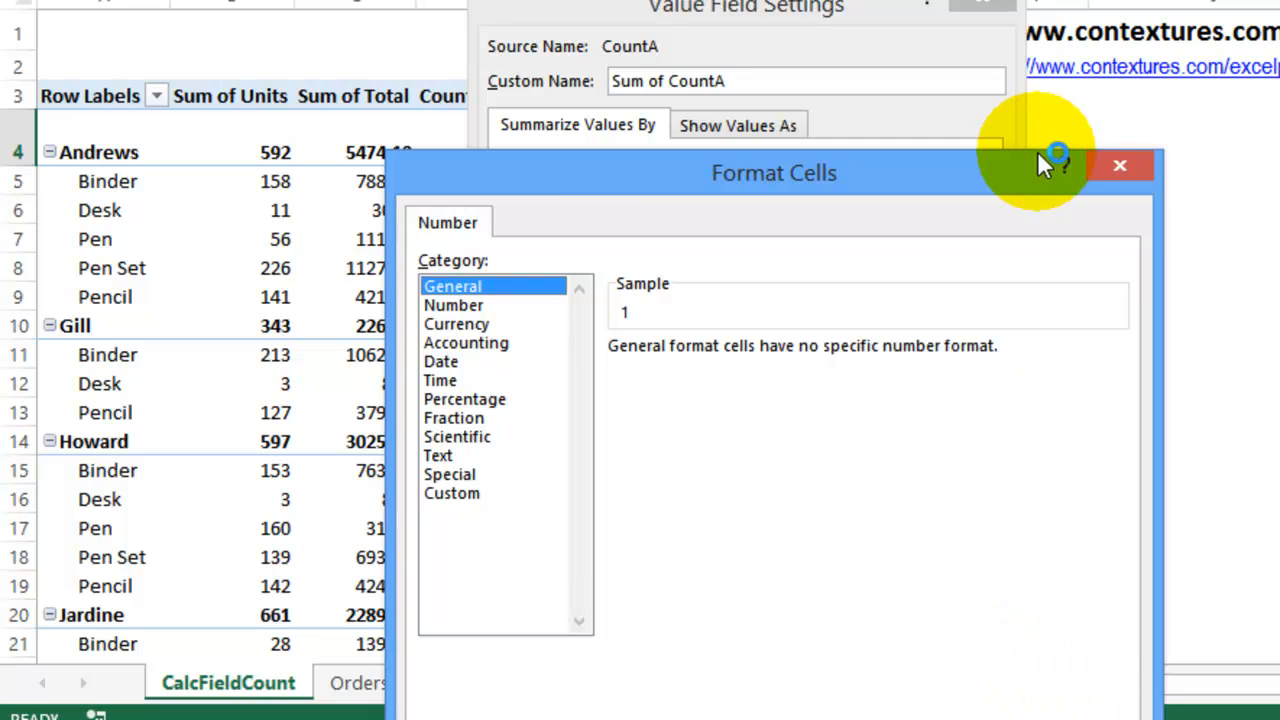
key(Return)
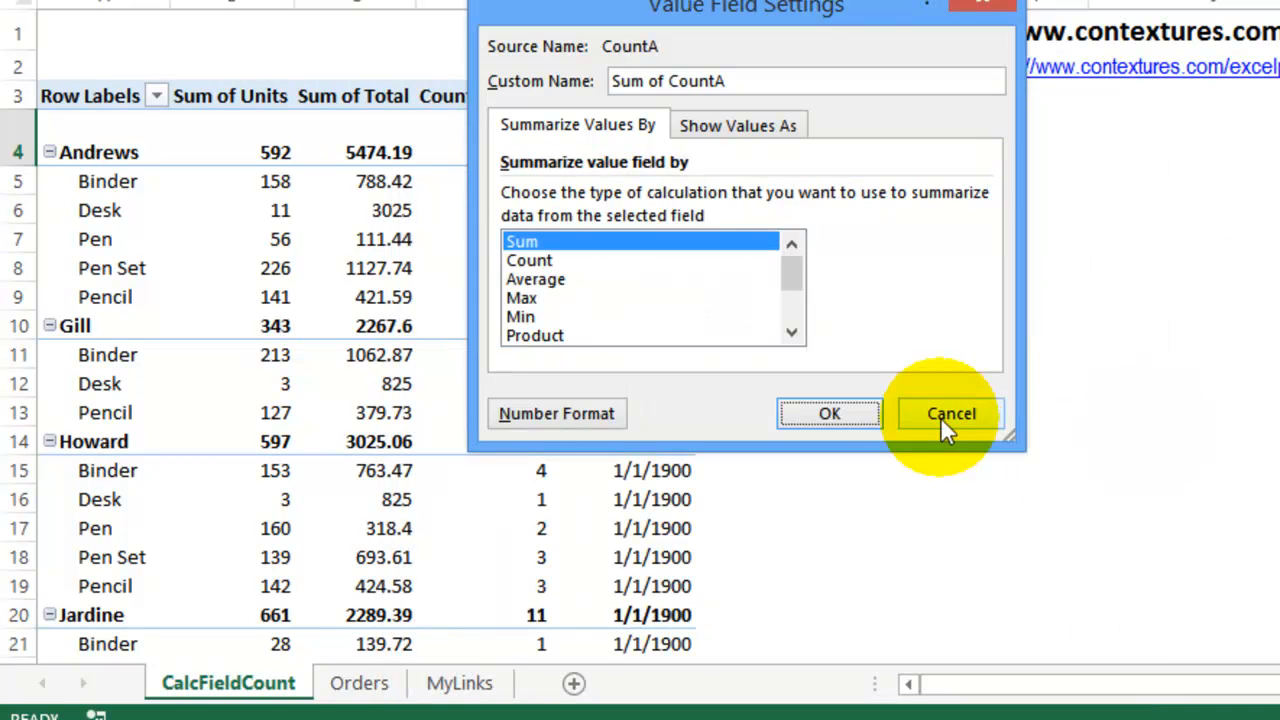
click(842, 413)
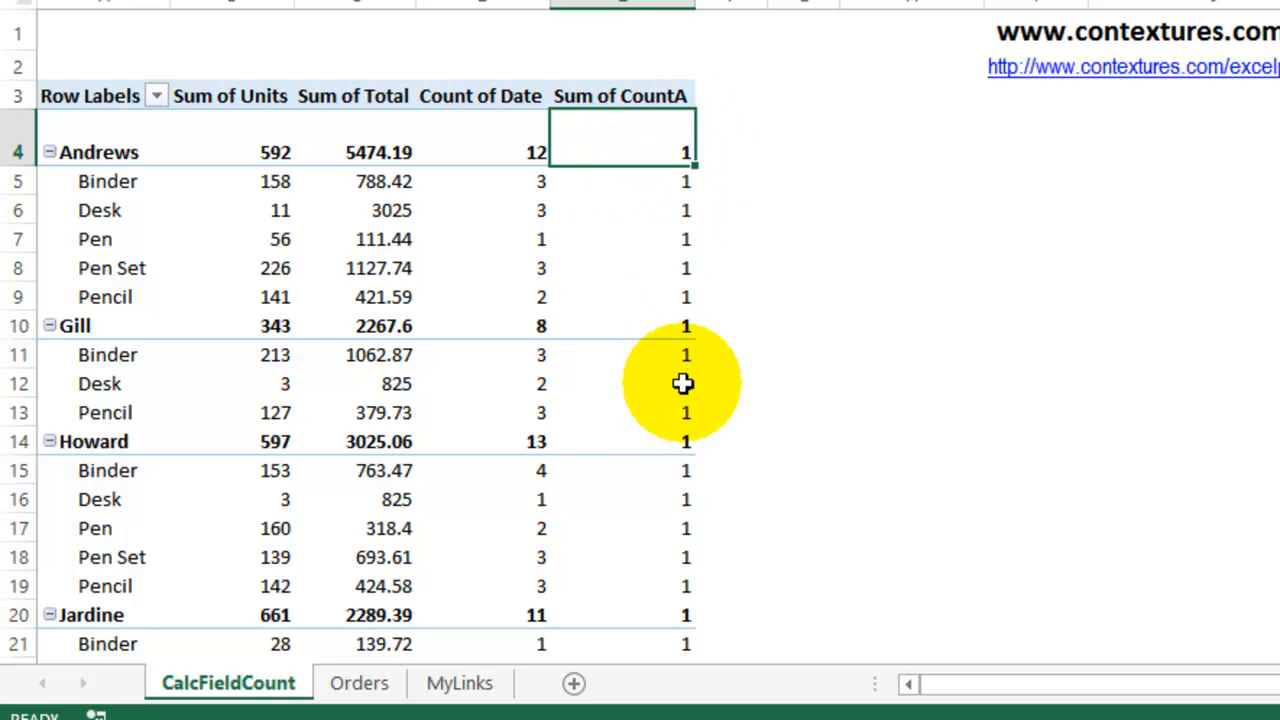
- Compare the Sum of CountA values with the Count of Date values across the rep and product rows
mouse_move(682, 383)
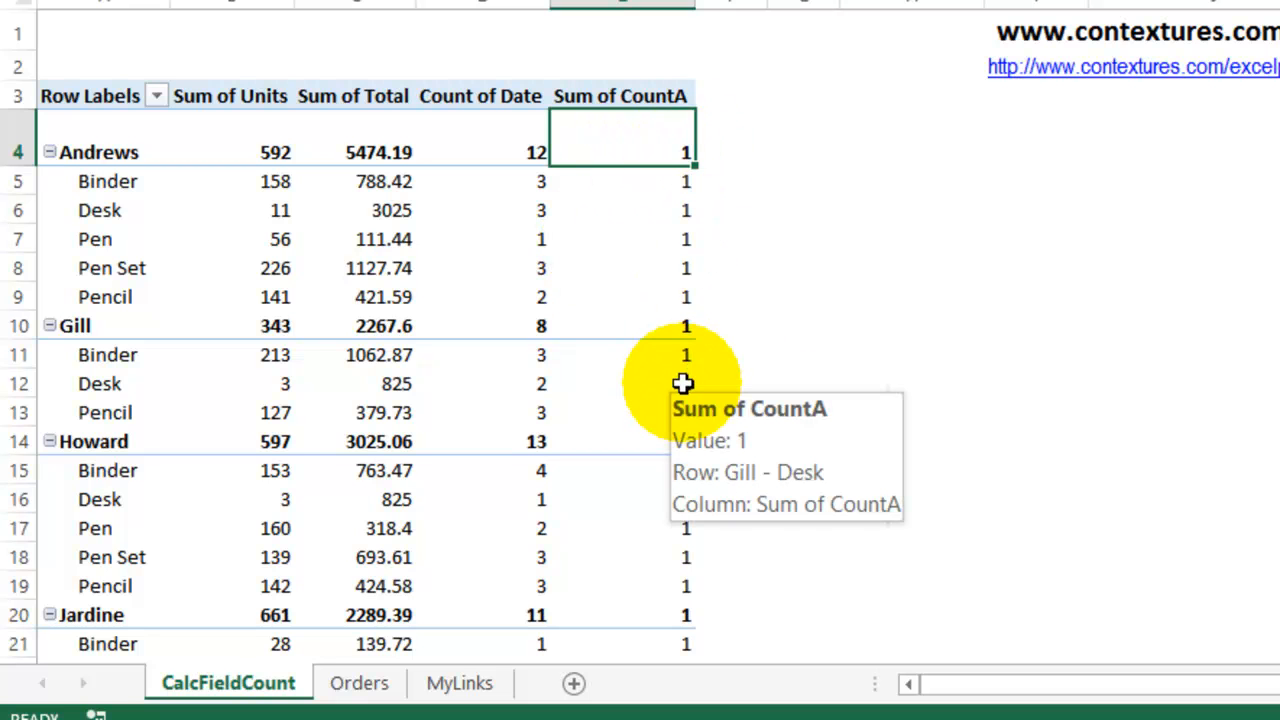
mouse_move(676, 312)
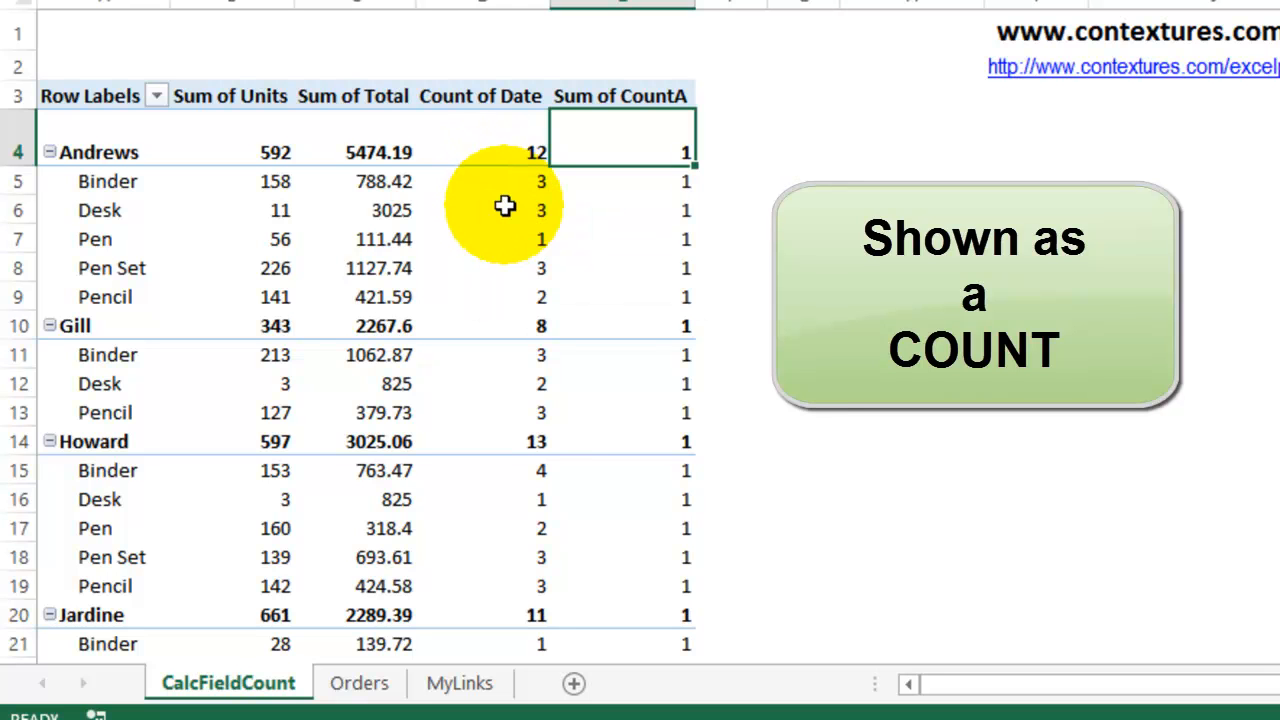
mouse_move(505, 205)
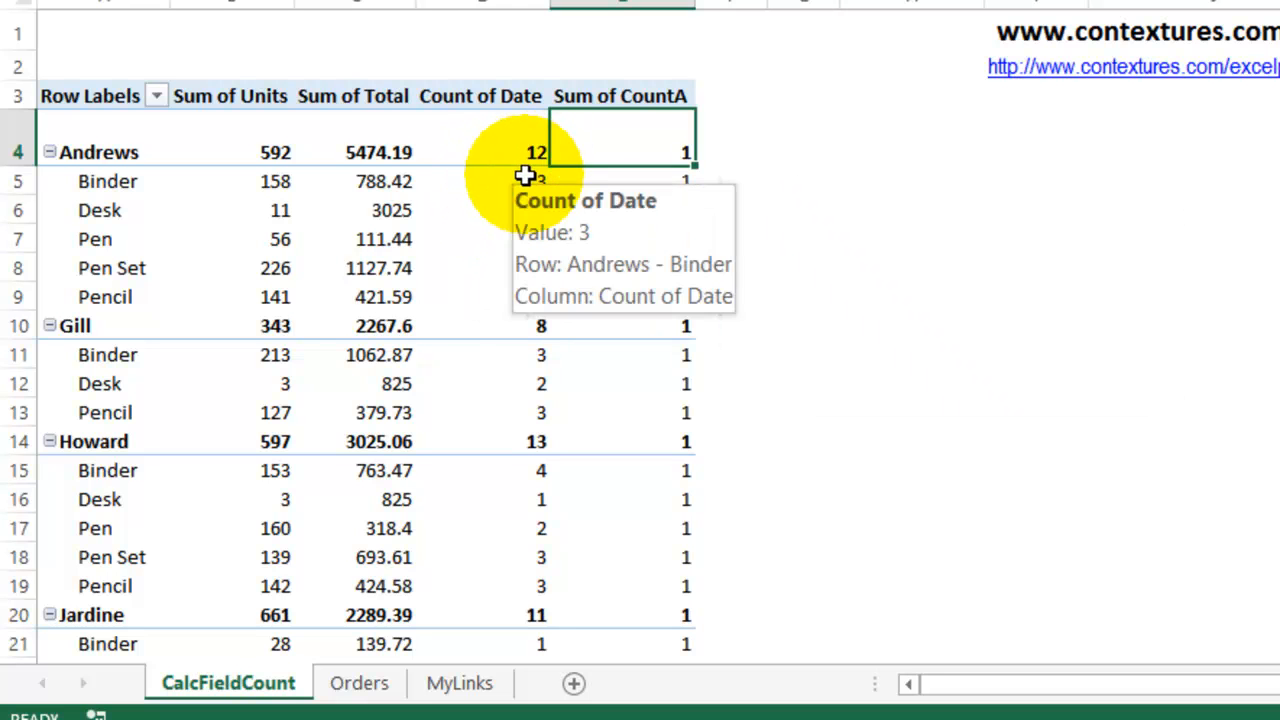
mouse_move(531, 150)
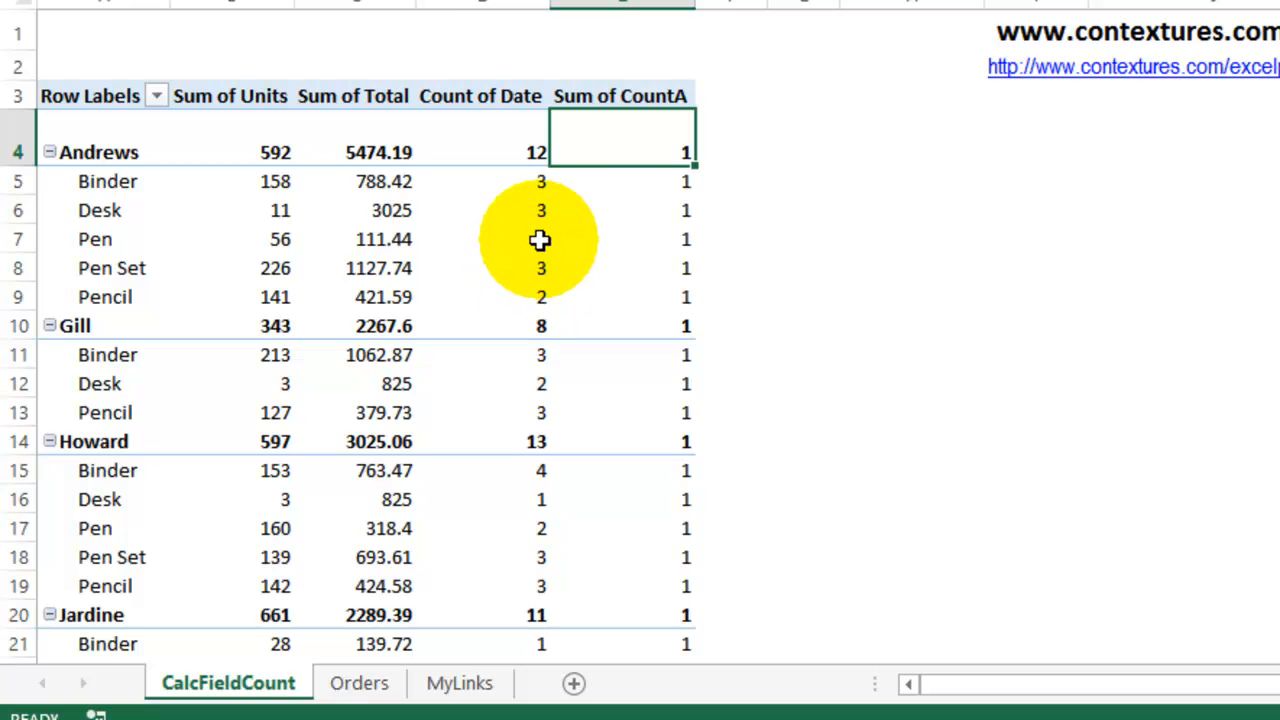
mouse_move(536, 240)
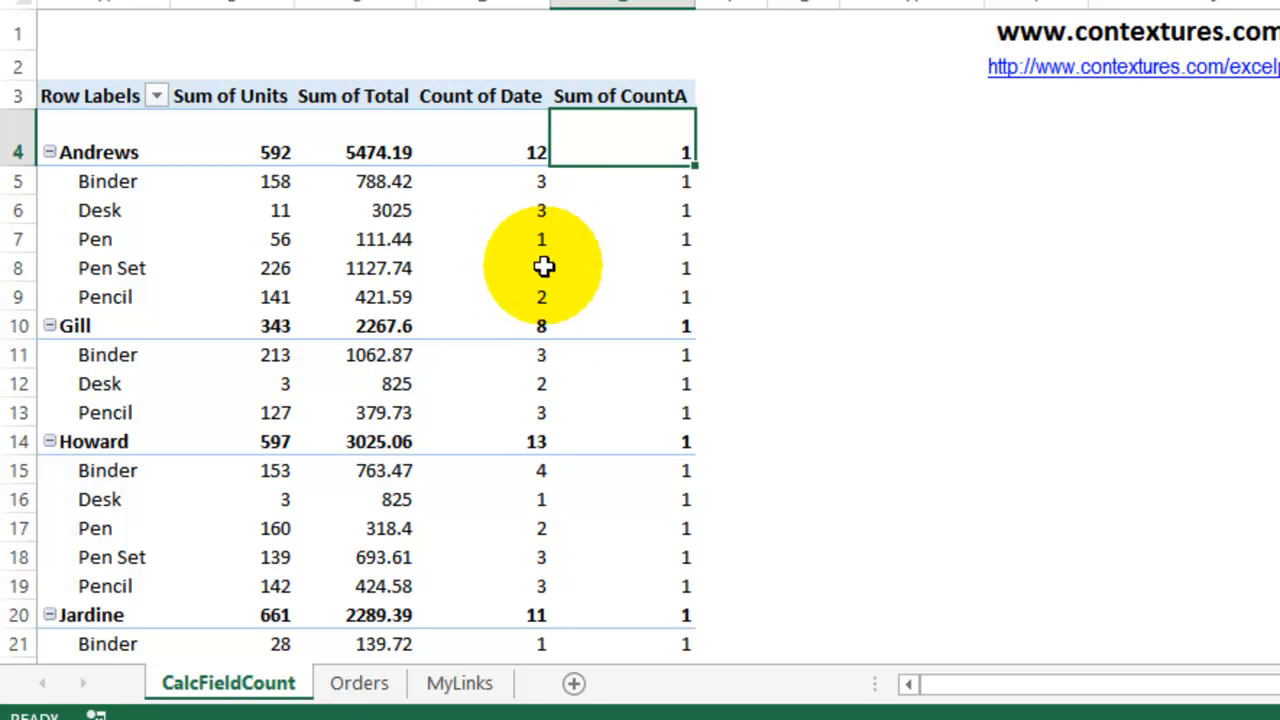
mouse_move(544, 276)
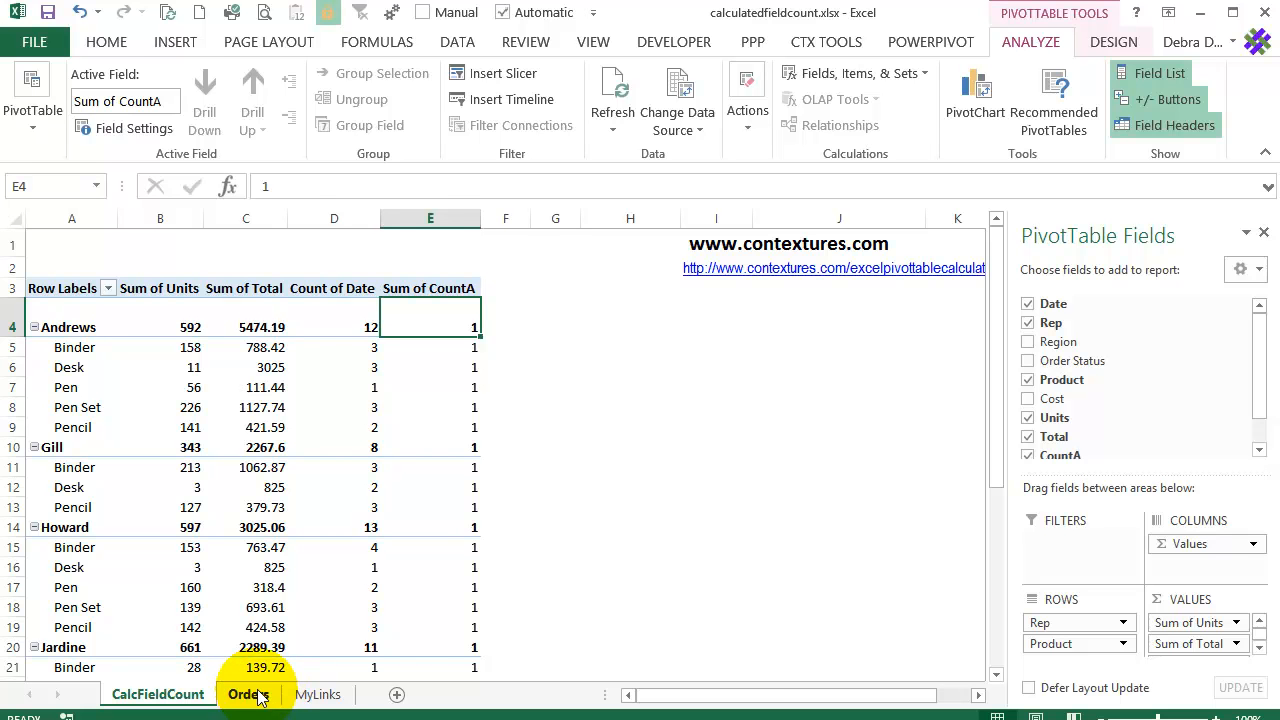
click(250, 694)
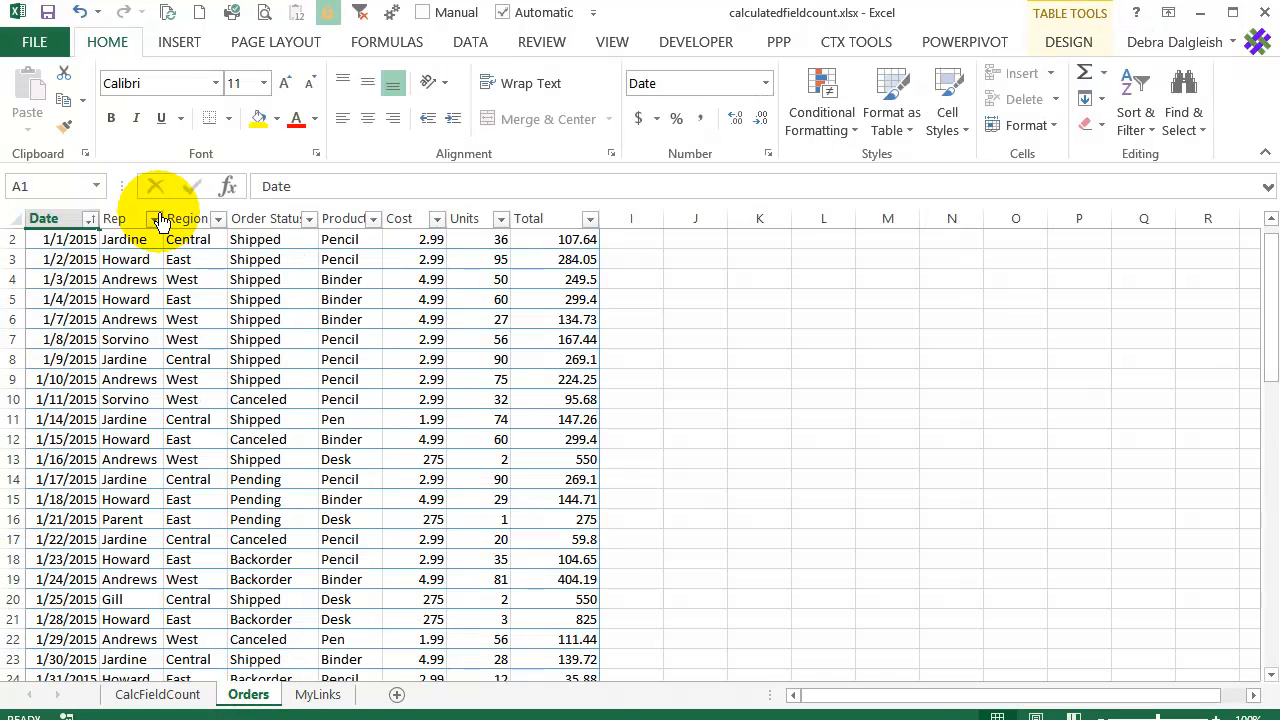
drag(1271, 254, 1271, 248)
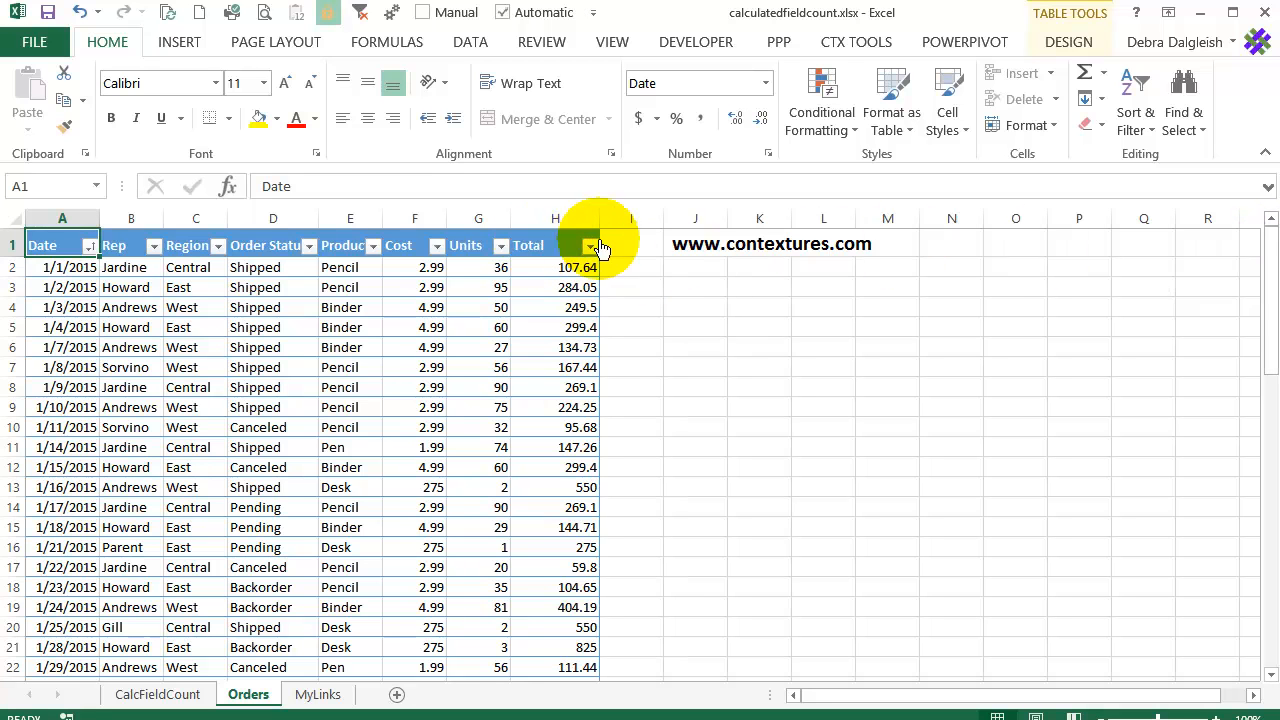
click(680, 248)
drag(680, 254, 766, 251)
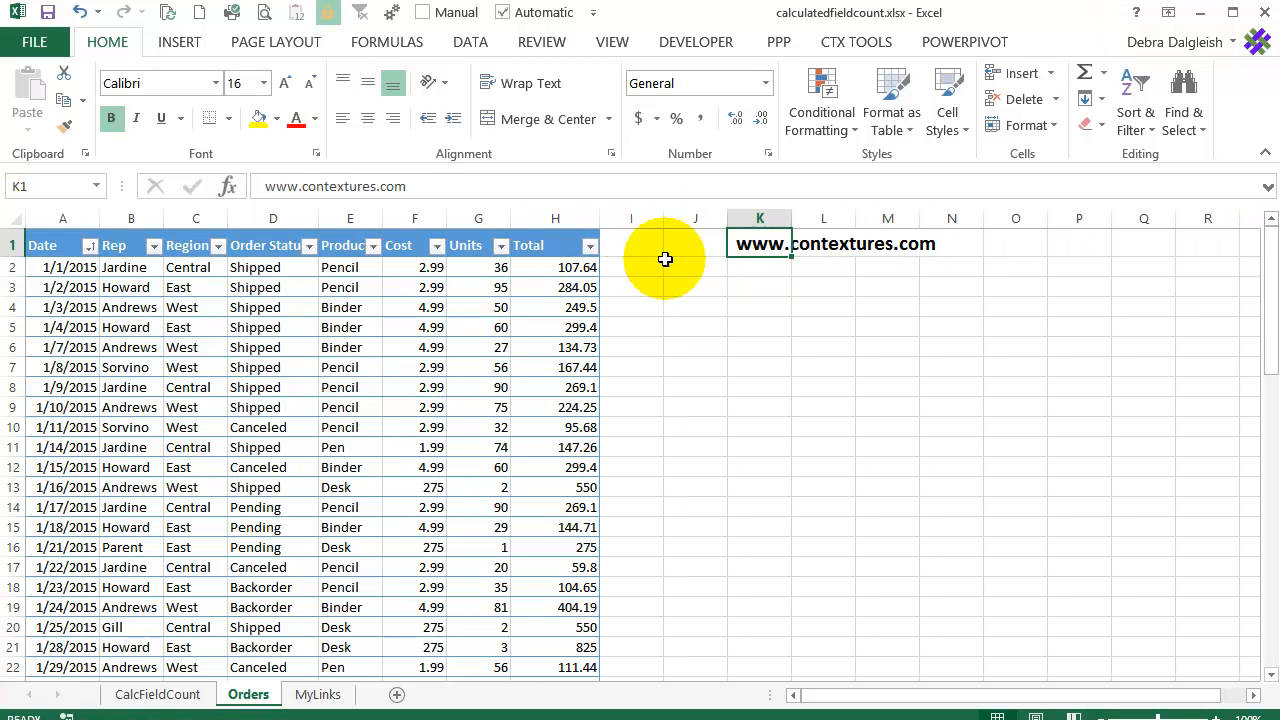
- Add an Orders column after Total in the orders table and fill it with the formula =1
click(616, 244)
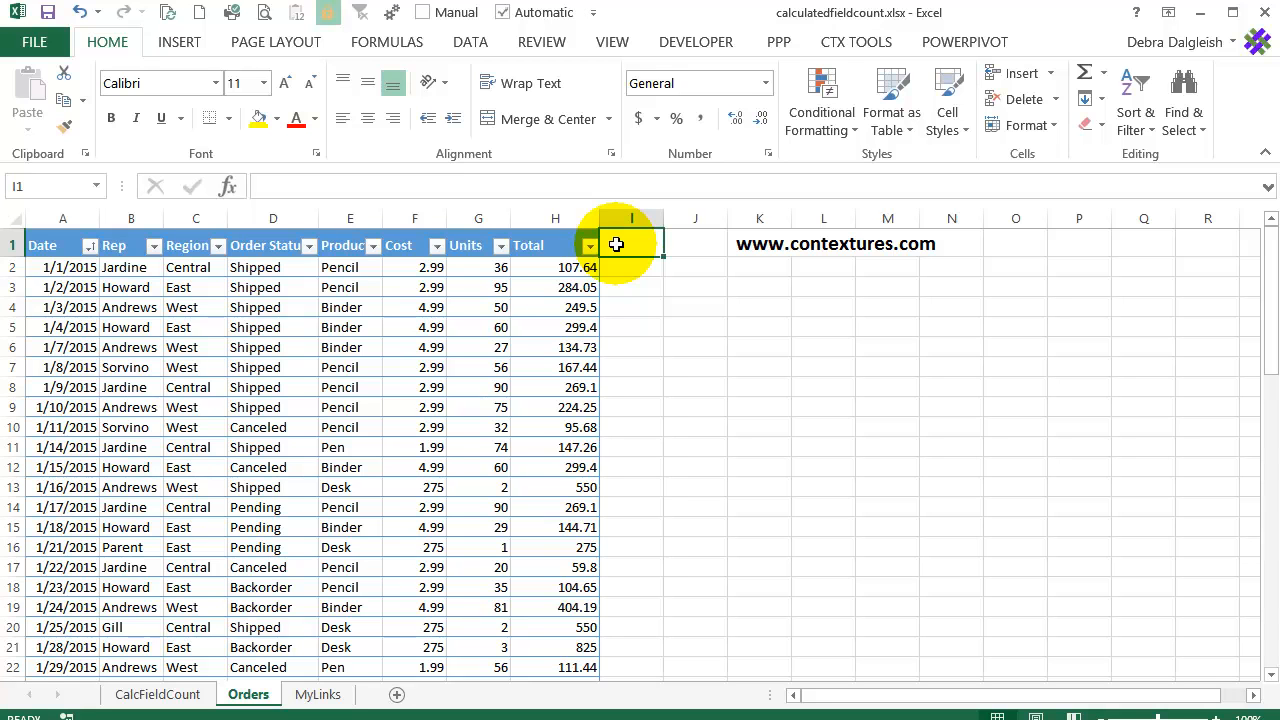
text(Orders)
key(Return)
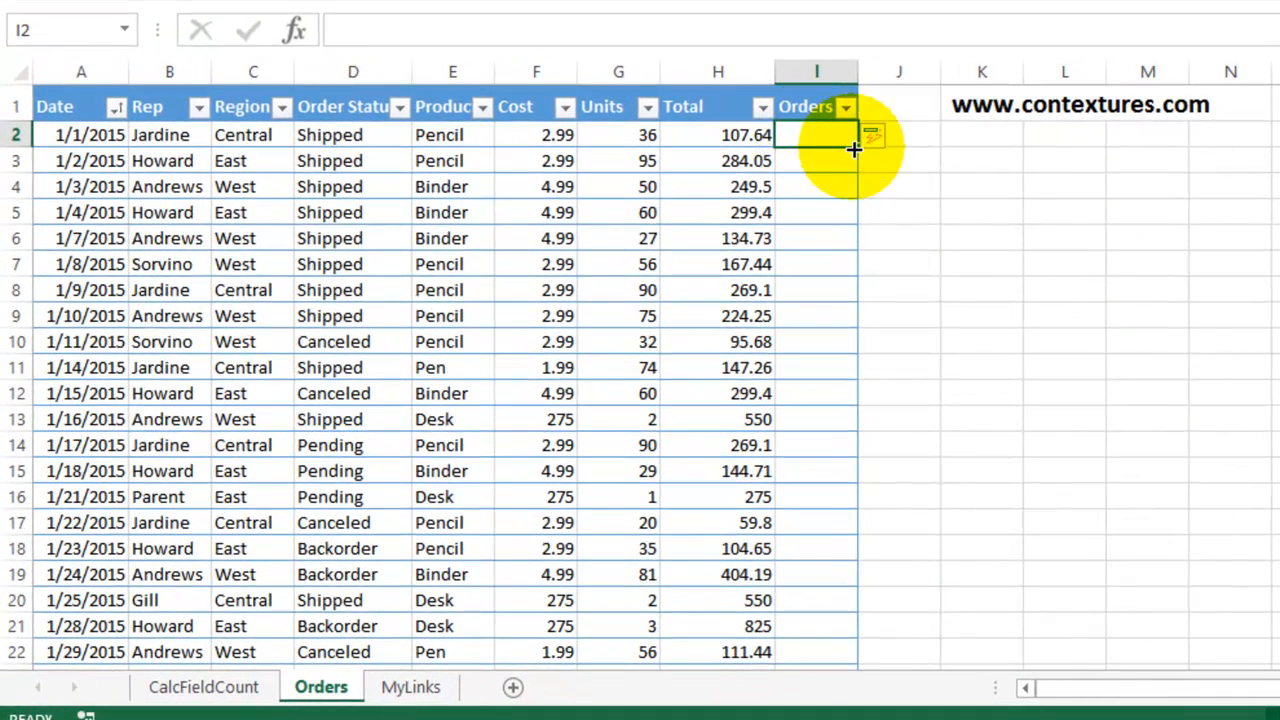
text(=1)
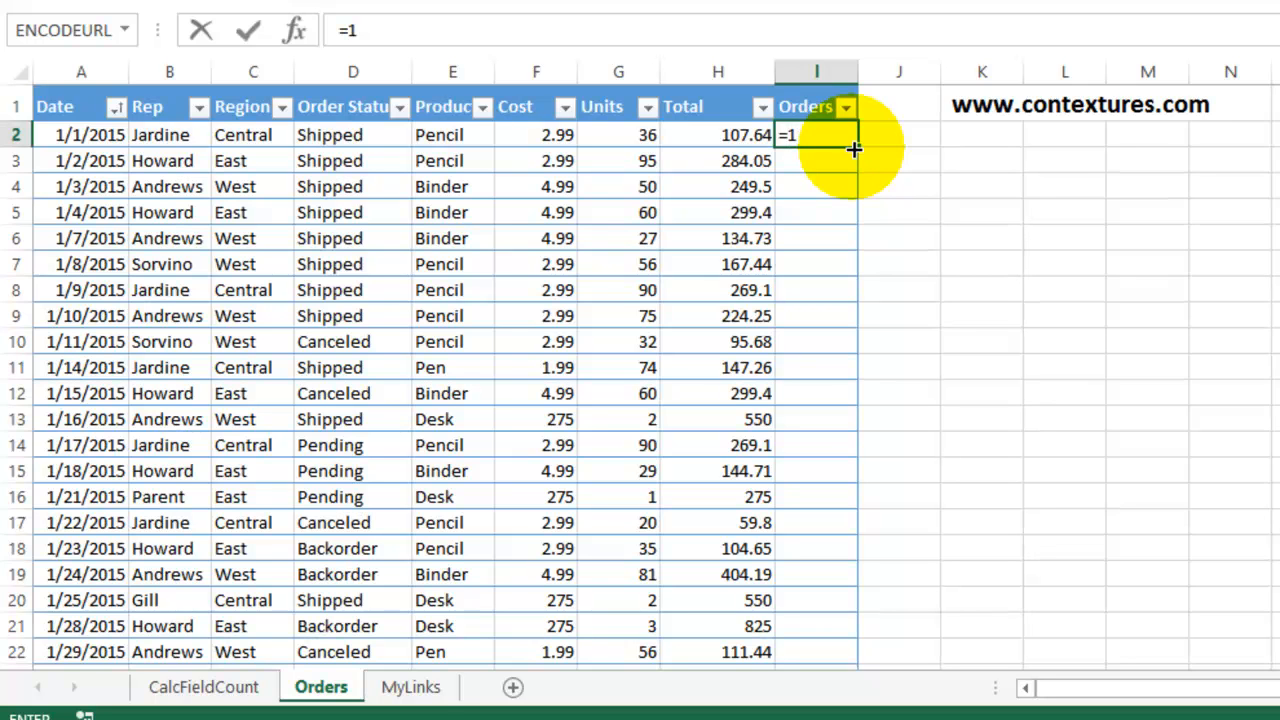
key(Return)
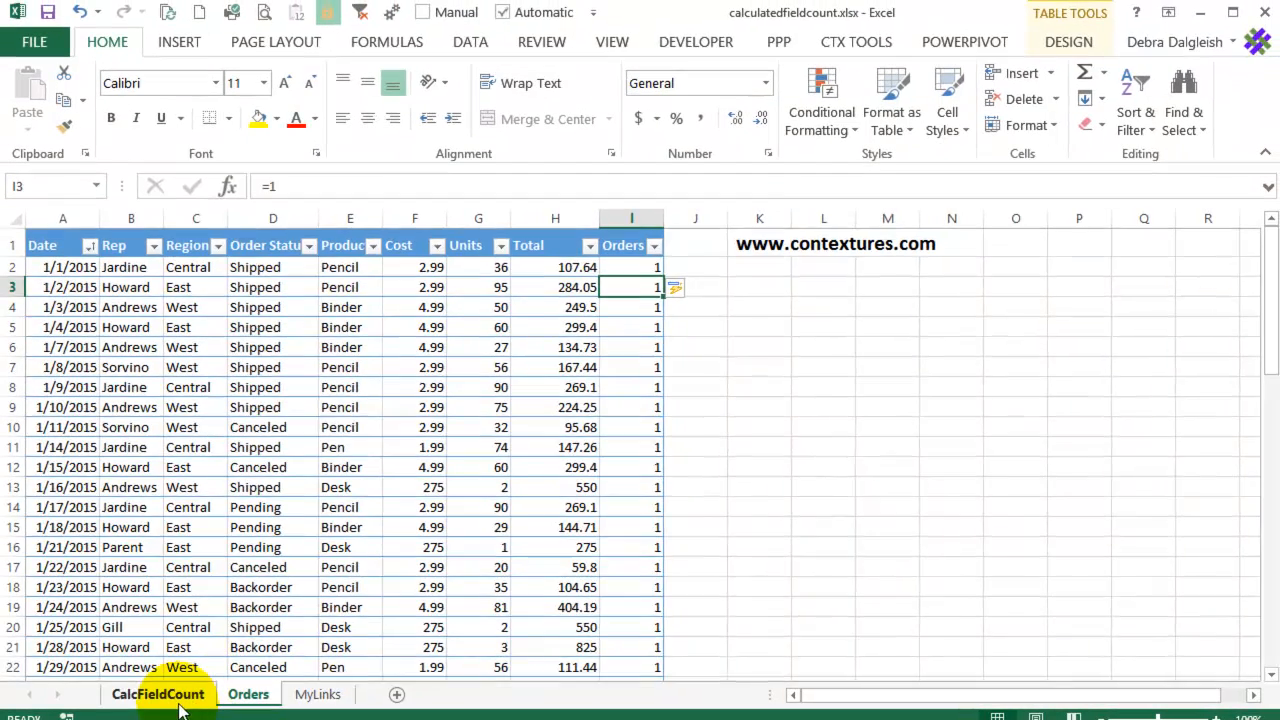
- Remove the CountA field from the pivot table on the CalcFieldCount sheet, and refresh the pivot table
click(165, 693)
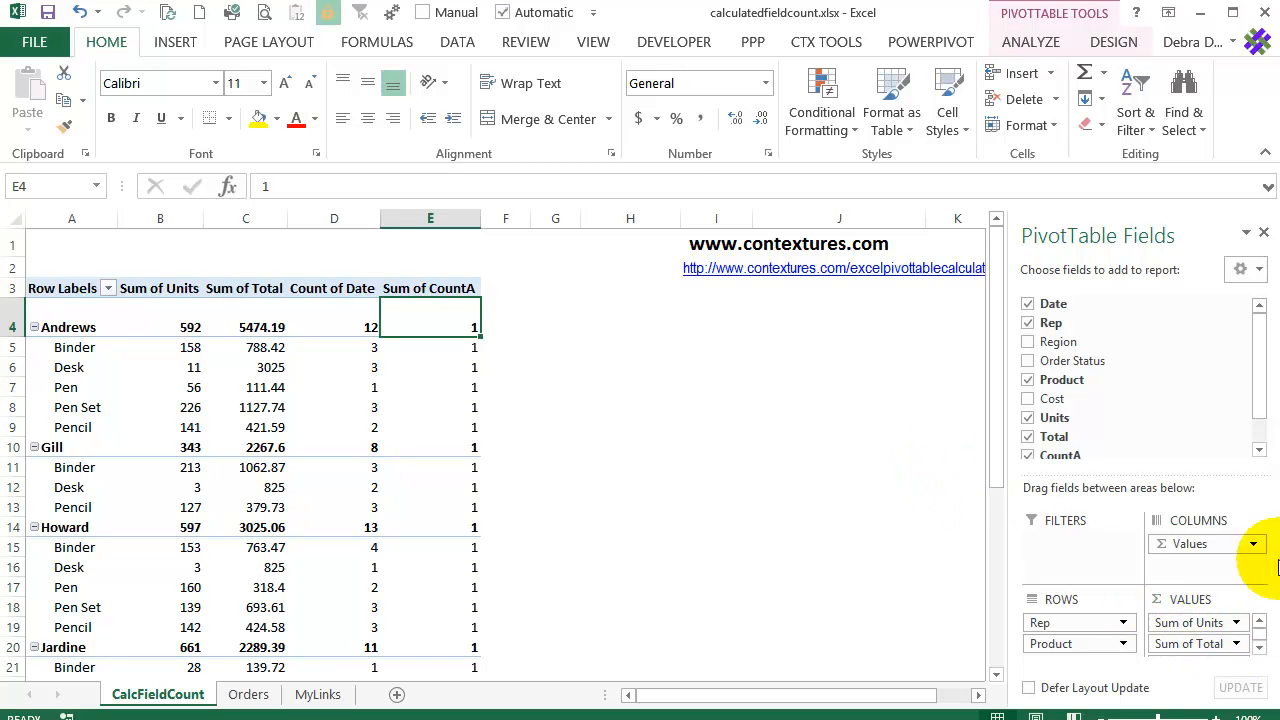
click(1027, 455)
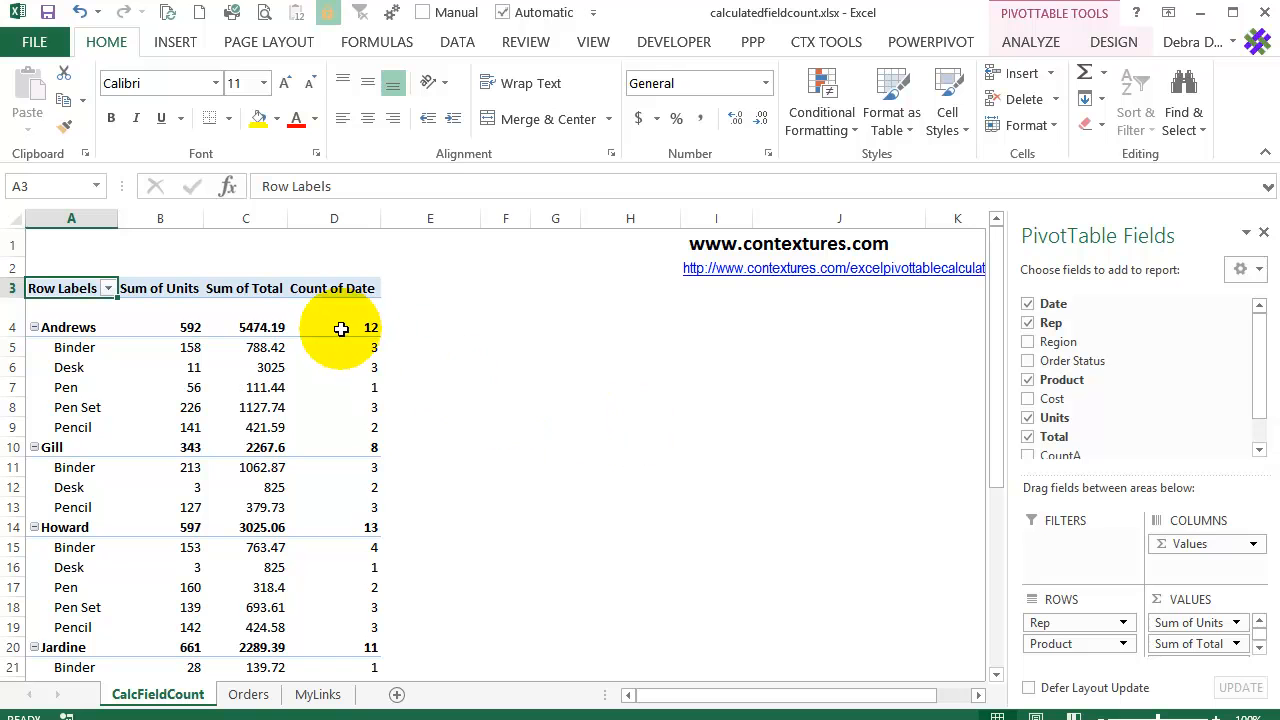
mouse_move(335, 444)
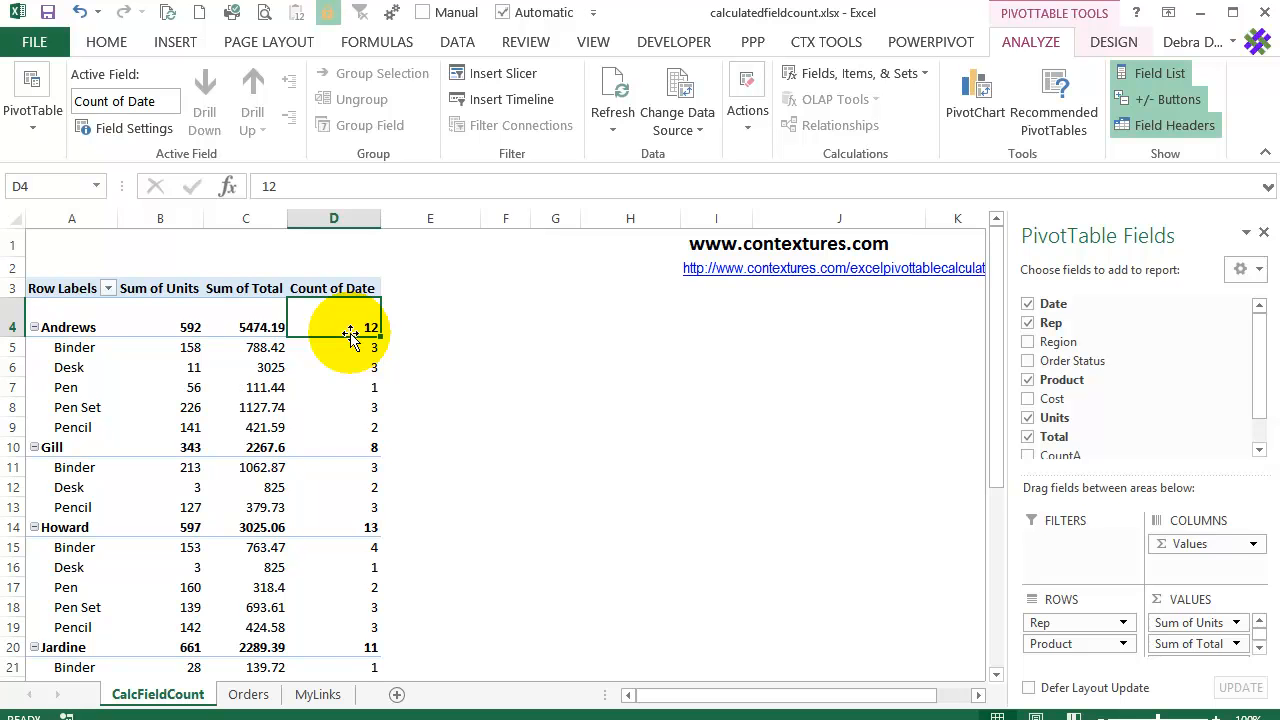
mouse_move(311, 316)
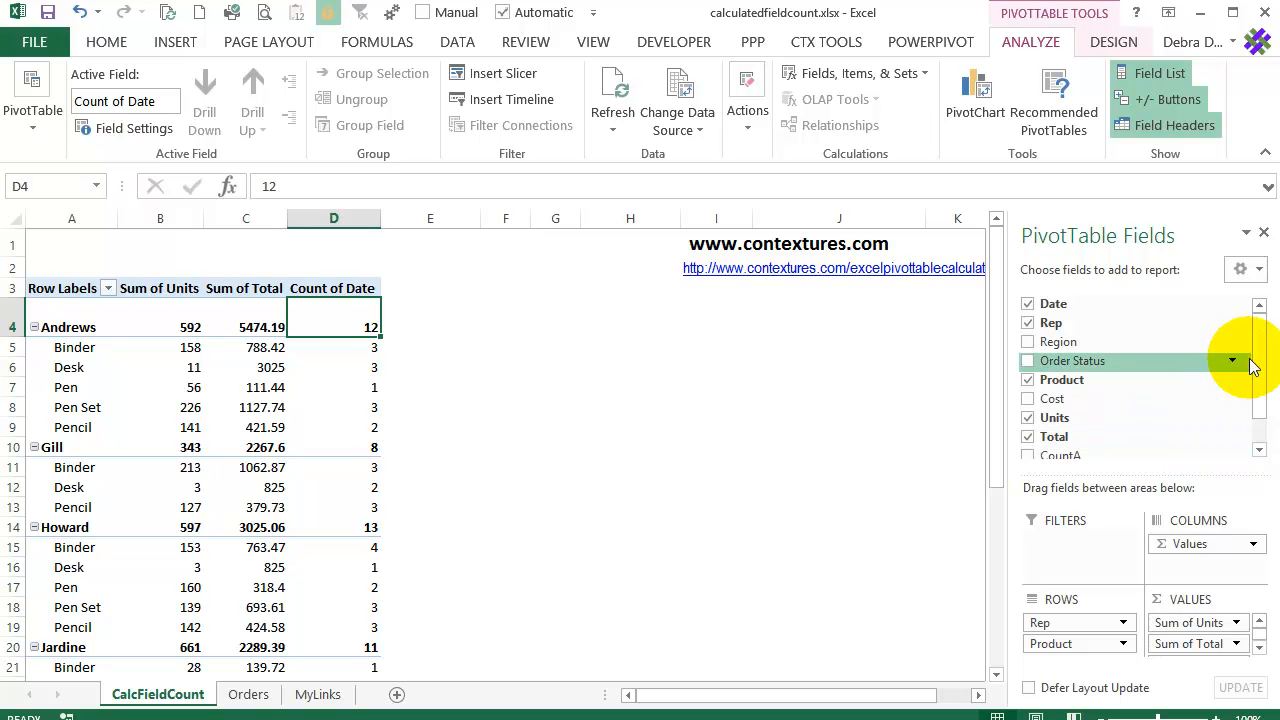
drag(1258, 365, 1264, 423)
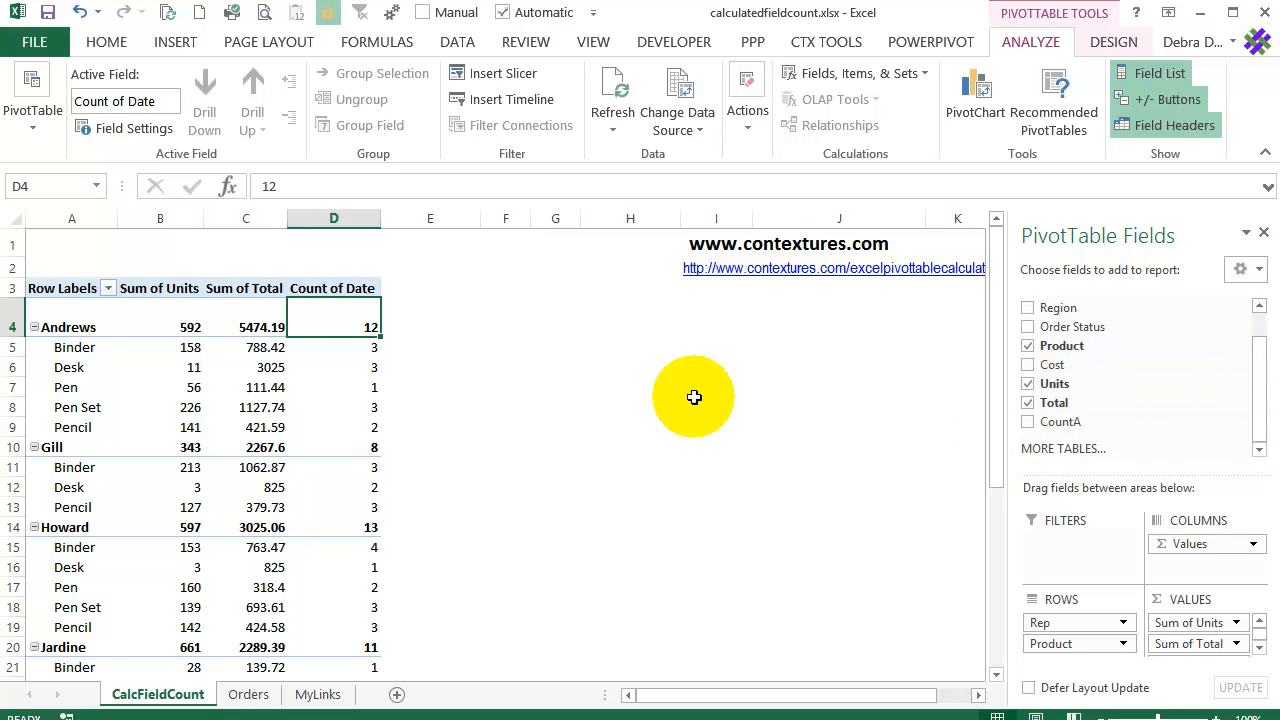
right_click(313, 321)
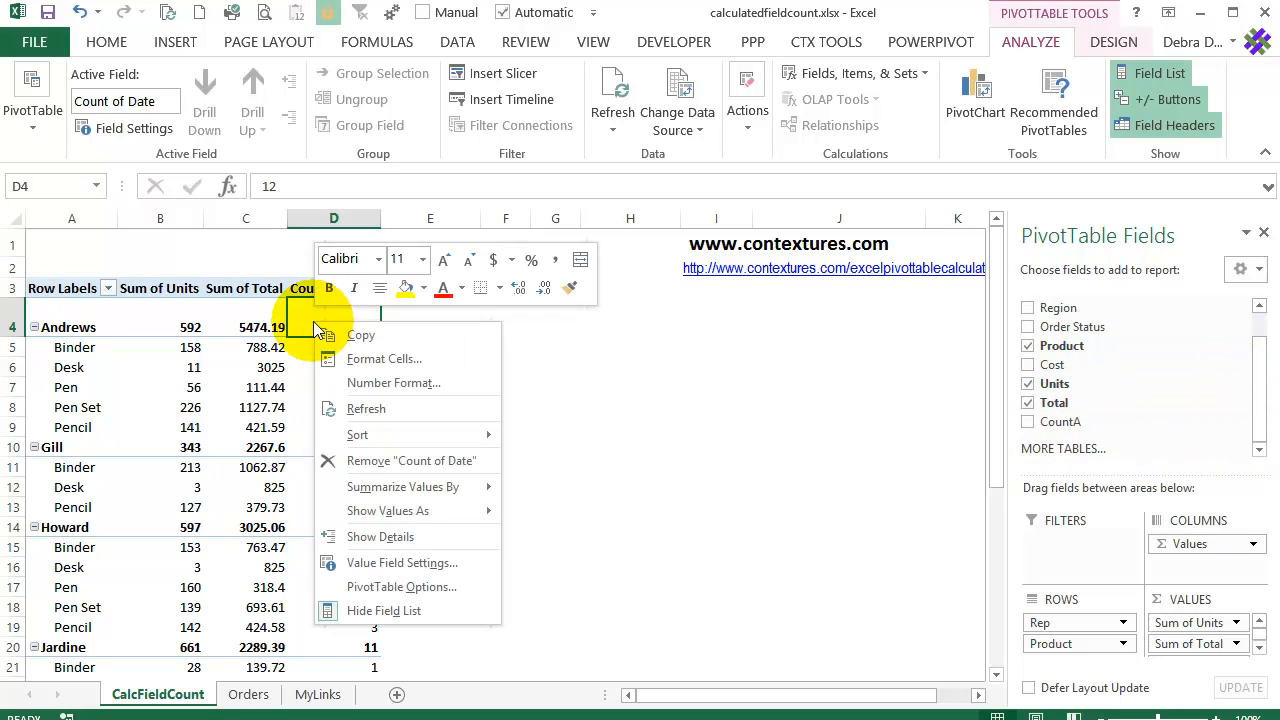
click(366, 406)
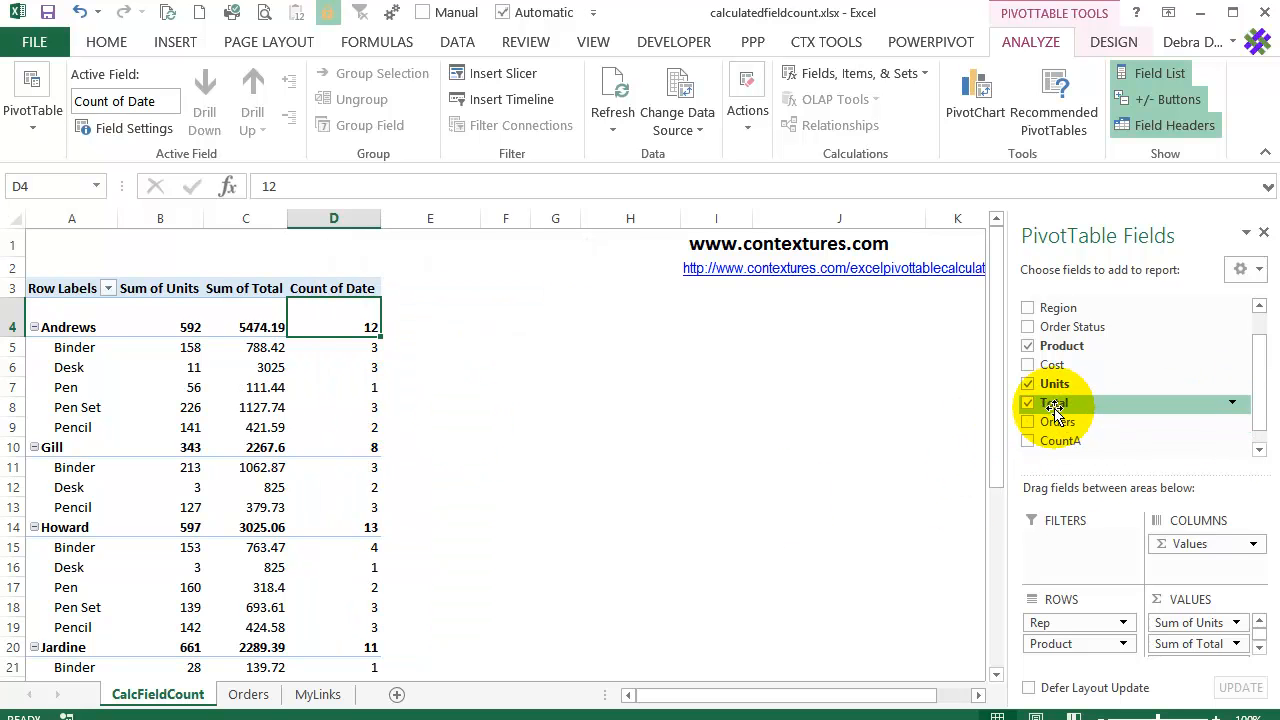
- Insert a calculated field named CountB in the pivot table with the formula = Orders>2
mouse_move(315, 320)
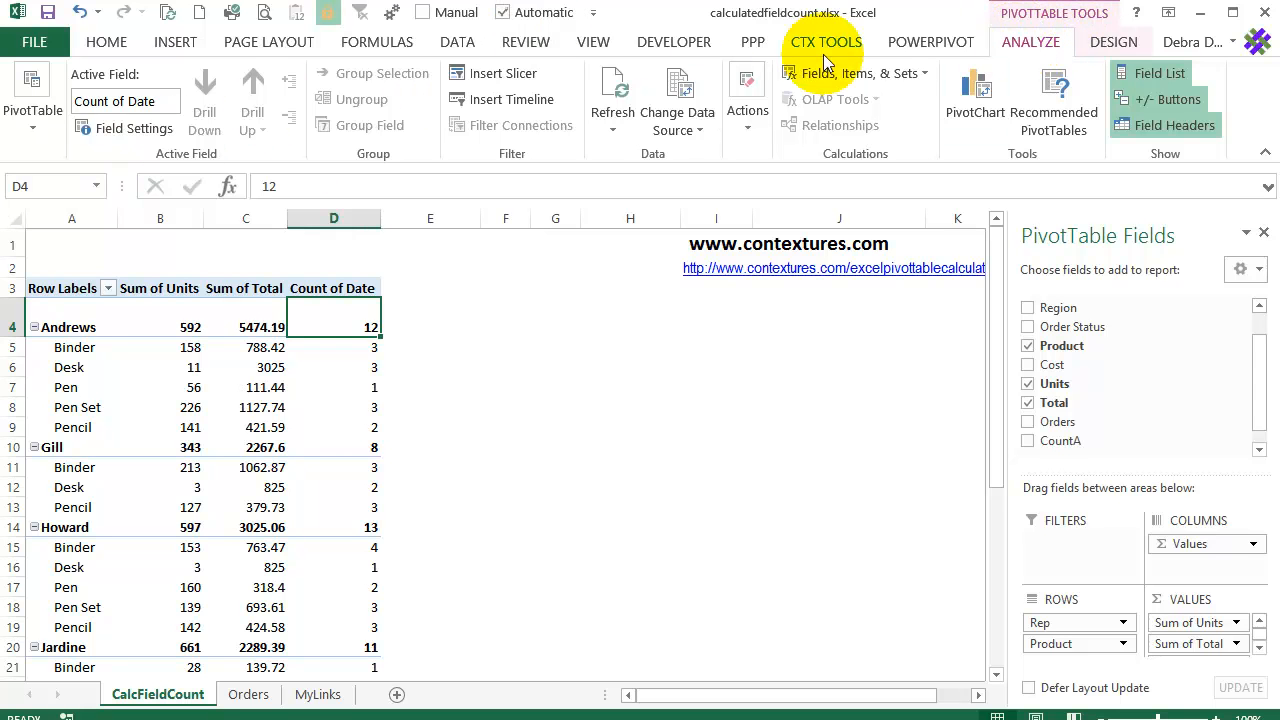
click(925, 73)
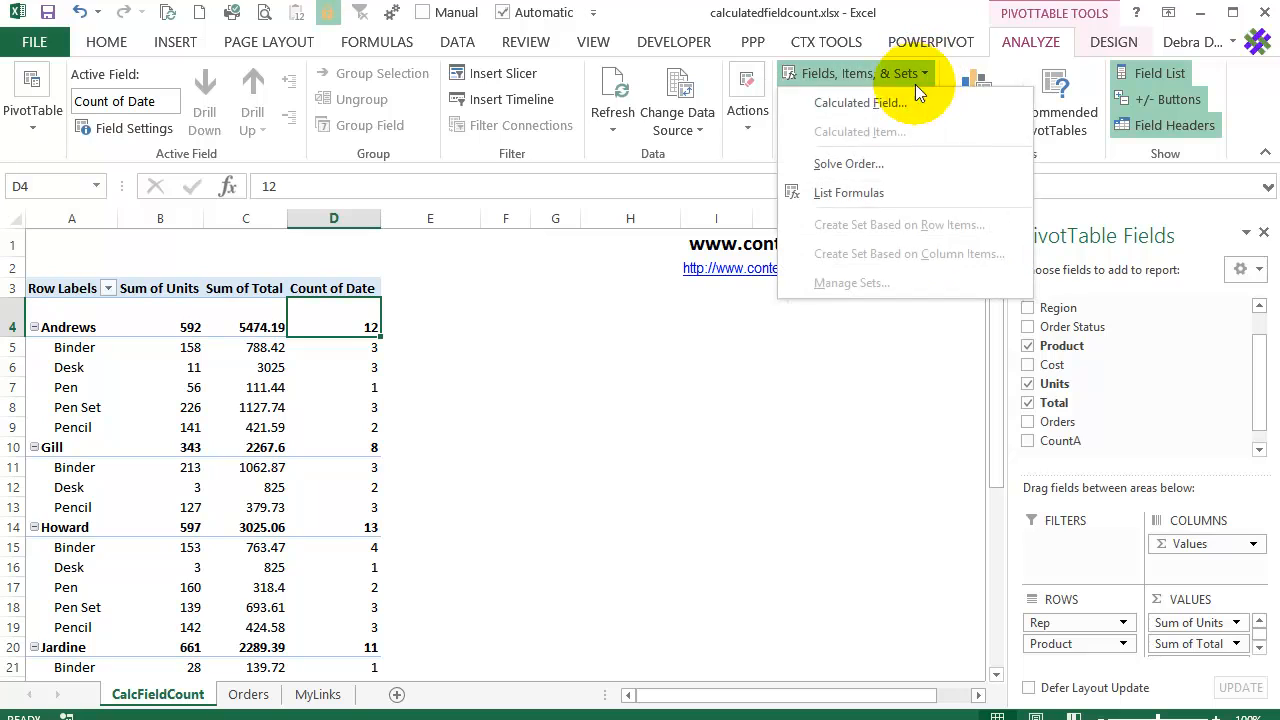
click(862, 104)
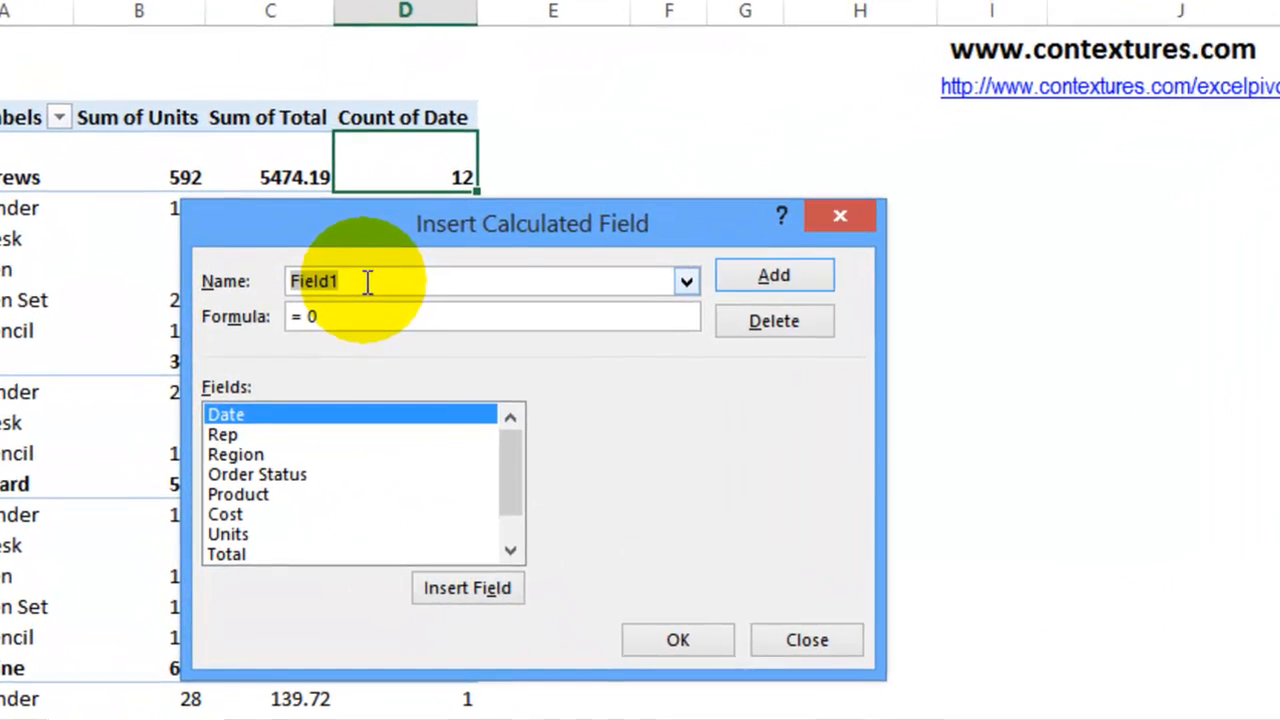
text(CountB)
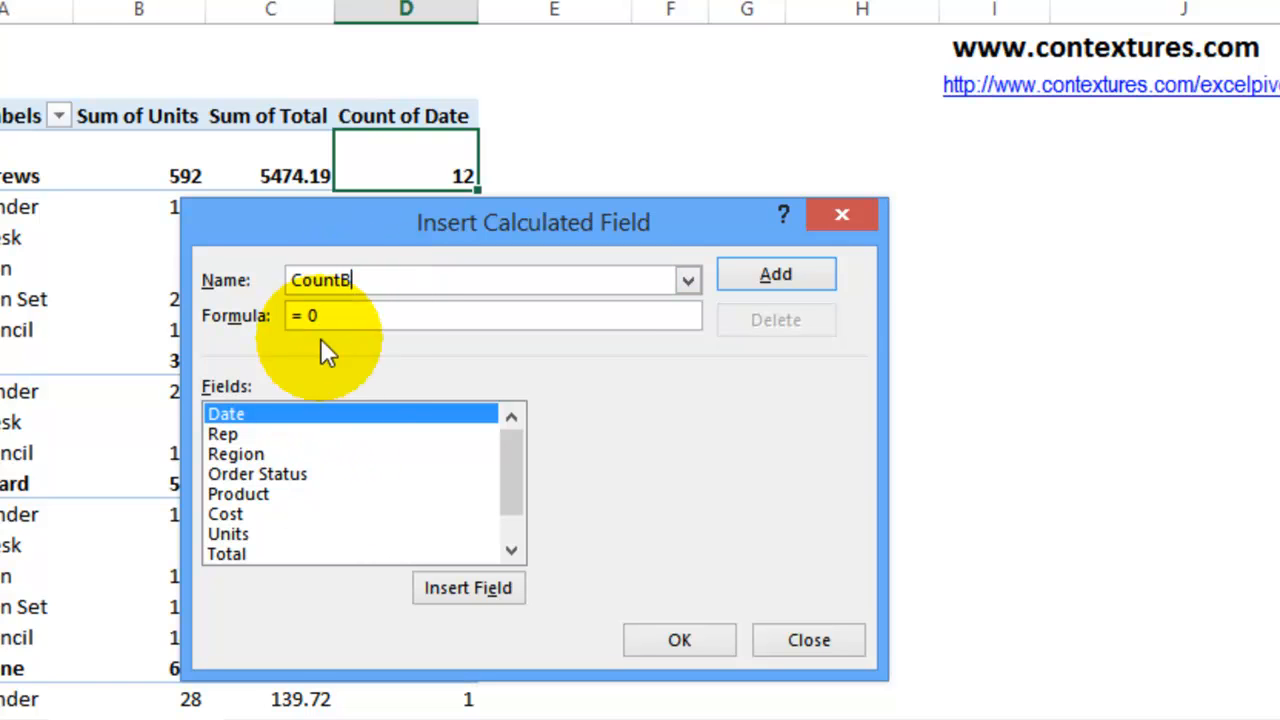
key(Tab)
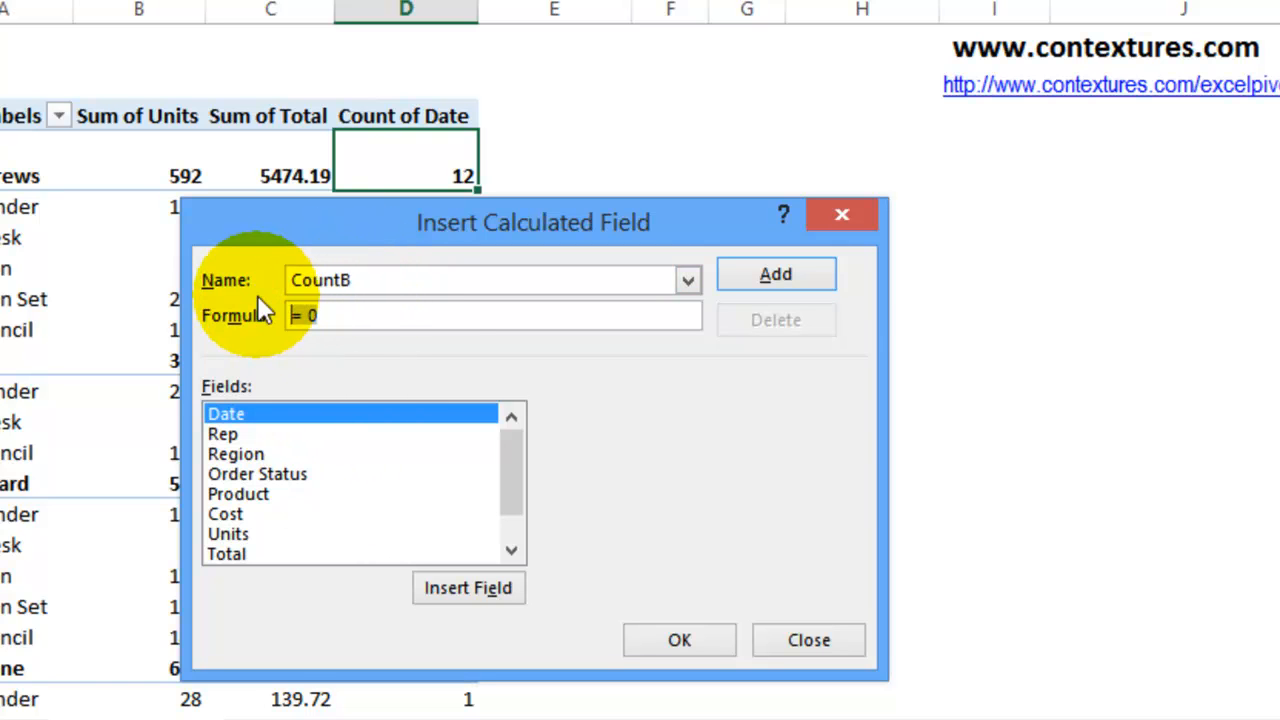
text(=)
drag(508, 464, 520, 496)
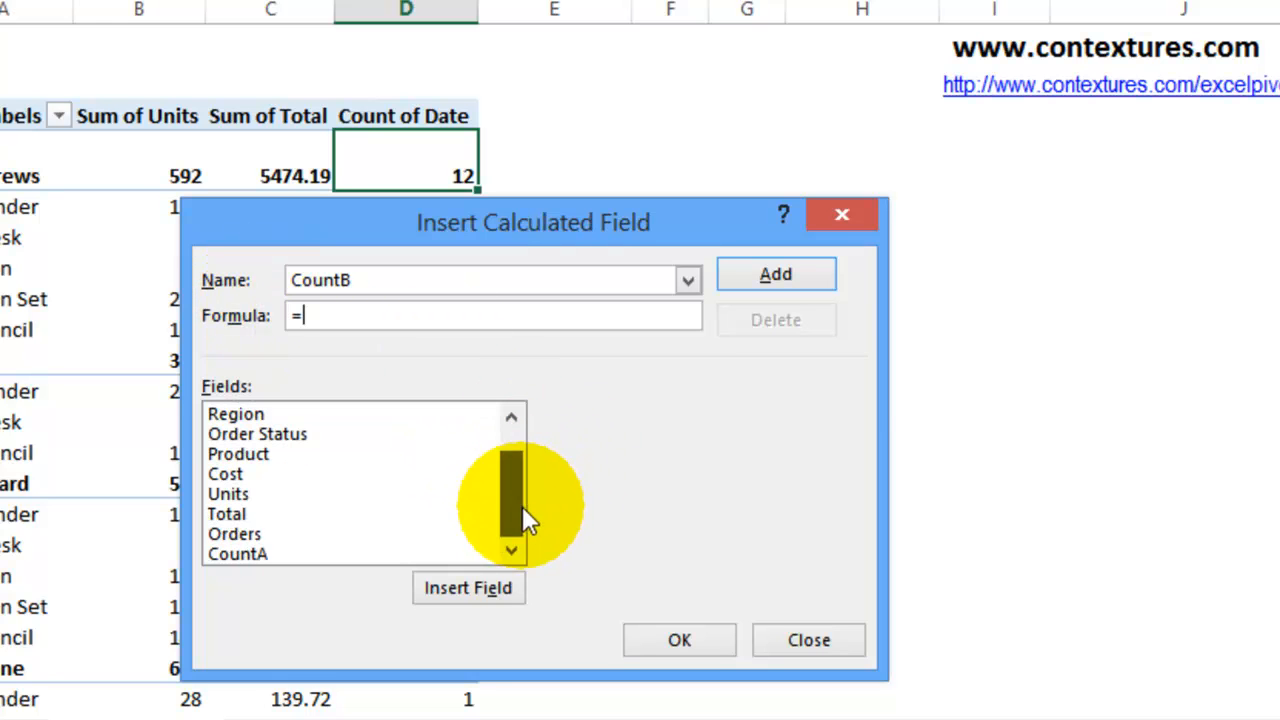
double_click(248, 534)
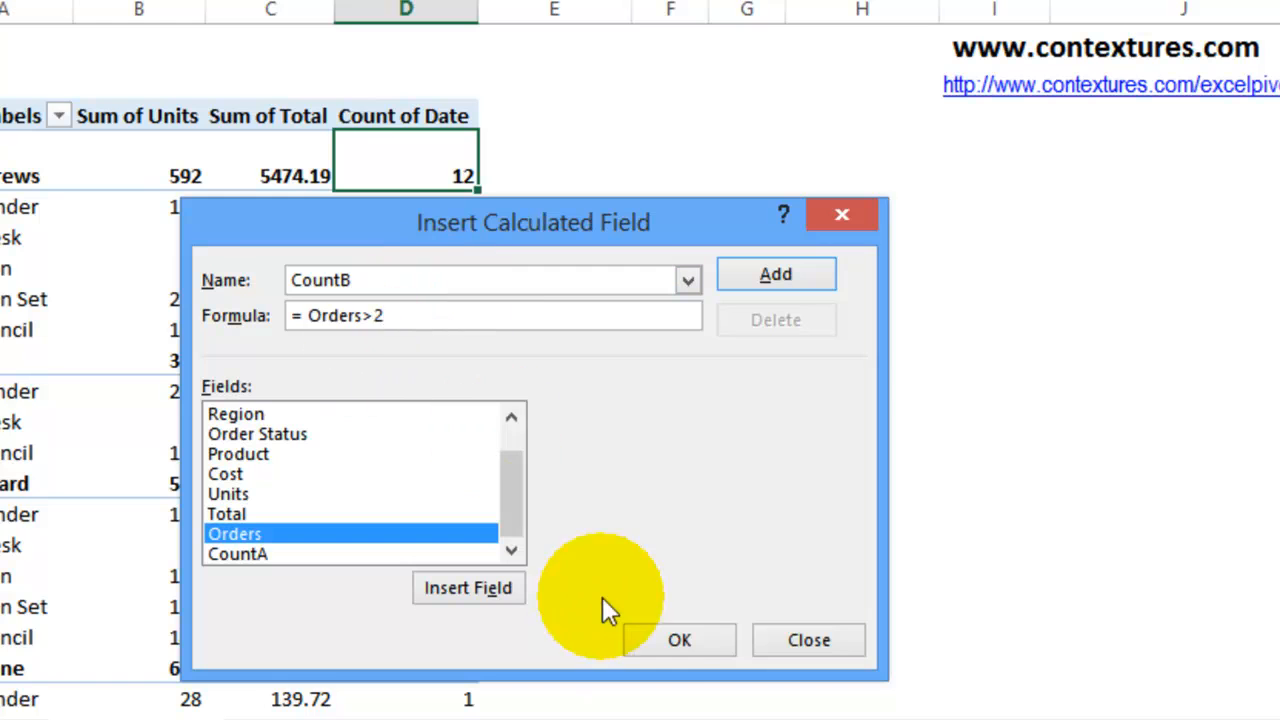
click(667, 636)
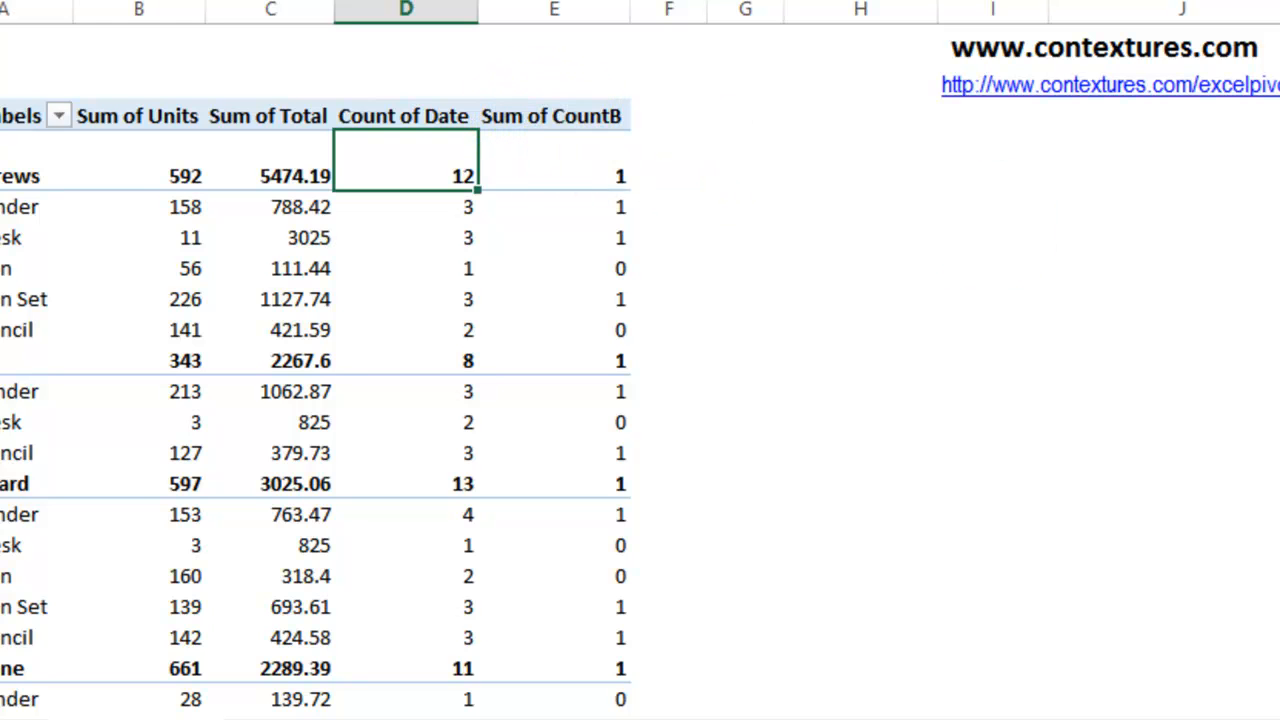
- Remove the Date field from the pivot table and add Orders as a value field after CountB
mouse_move(532, 181)
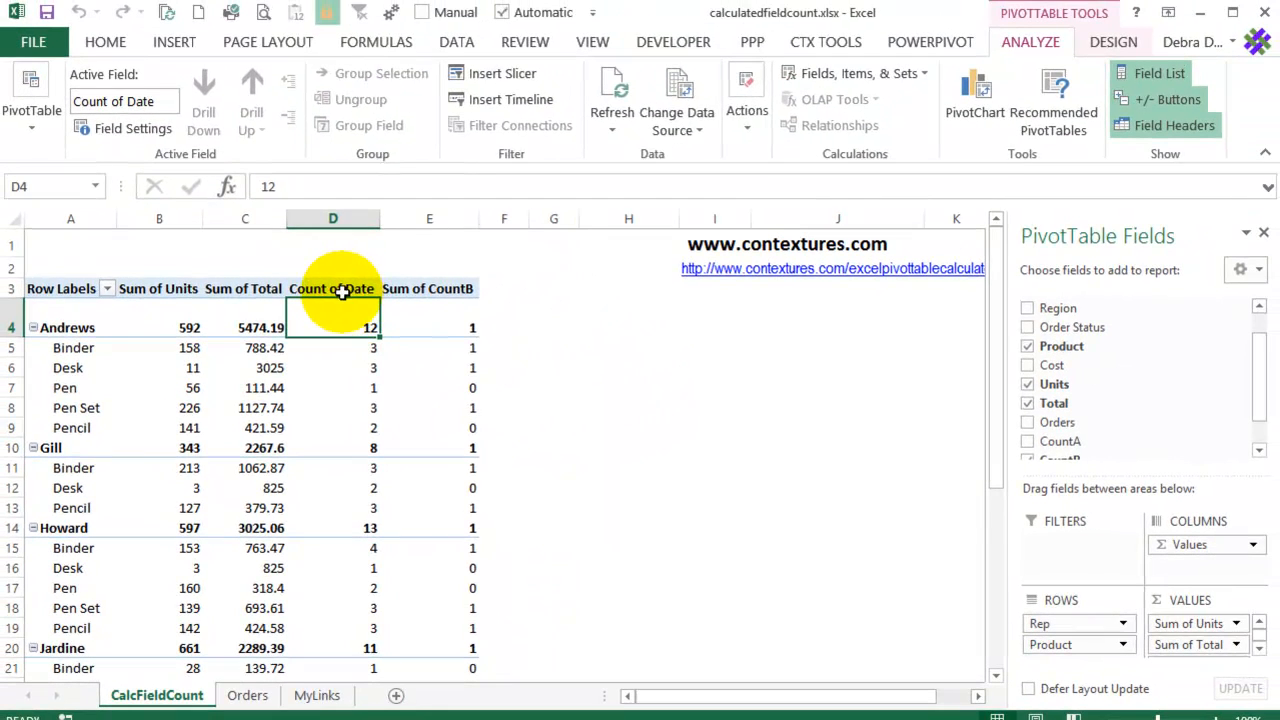
scroll(1082, 291, up, 1)
click(1025, 303)
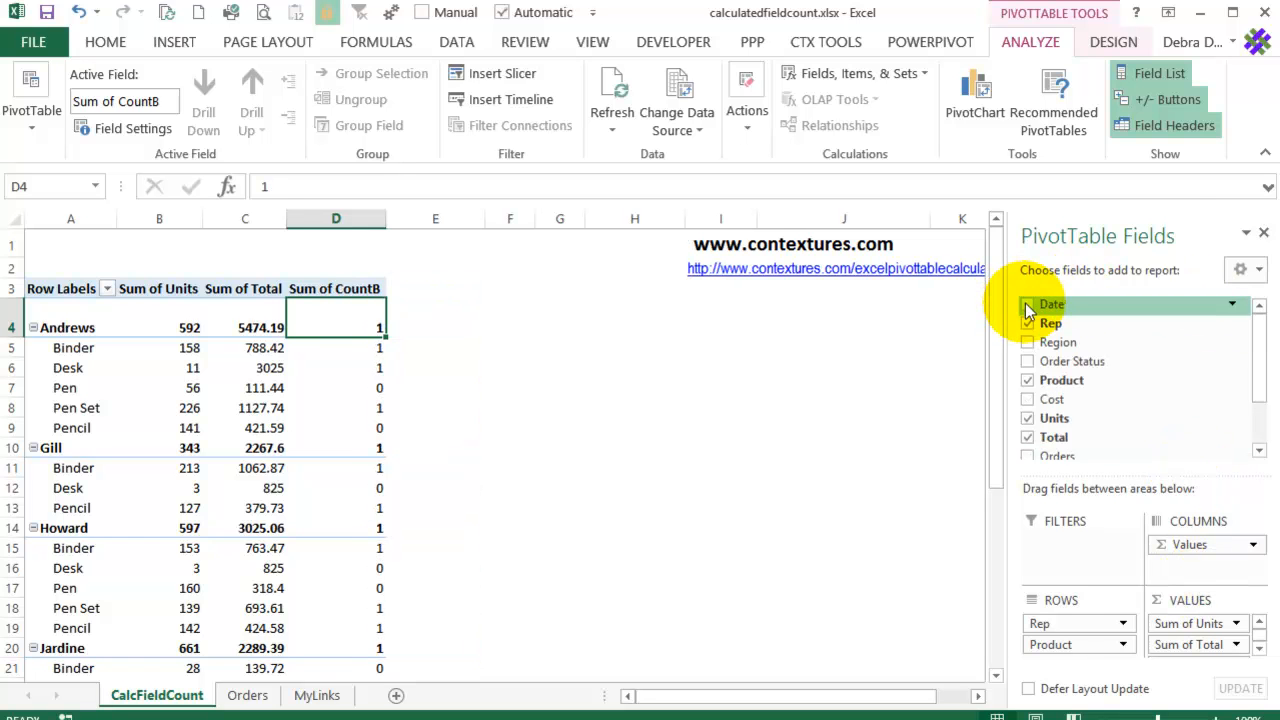
scroll(1268, 362, down, 2)
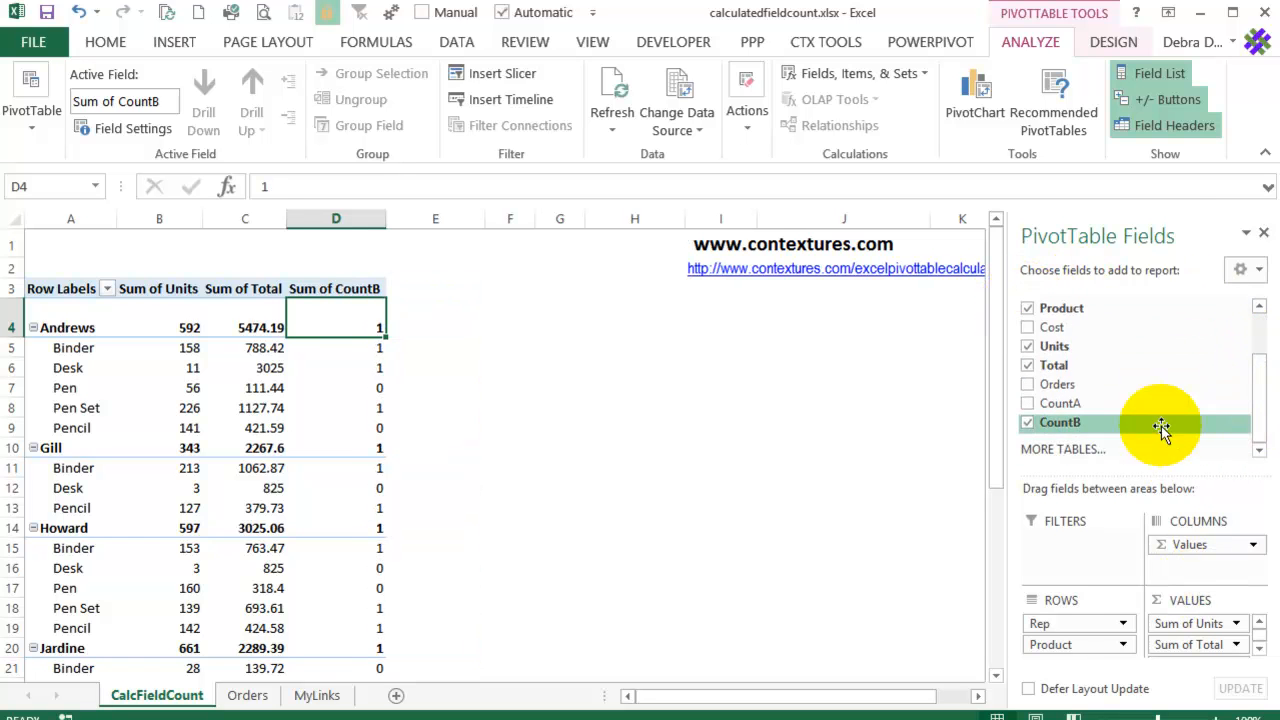
drag(1050, 390, 1186, 660)
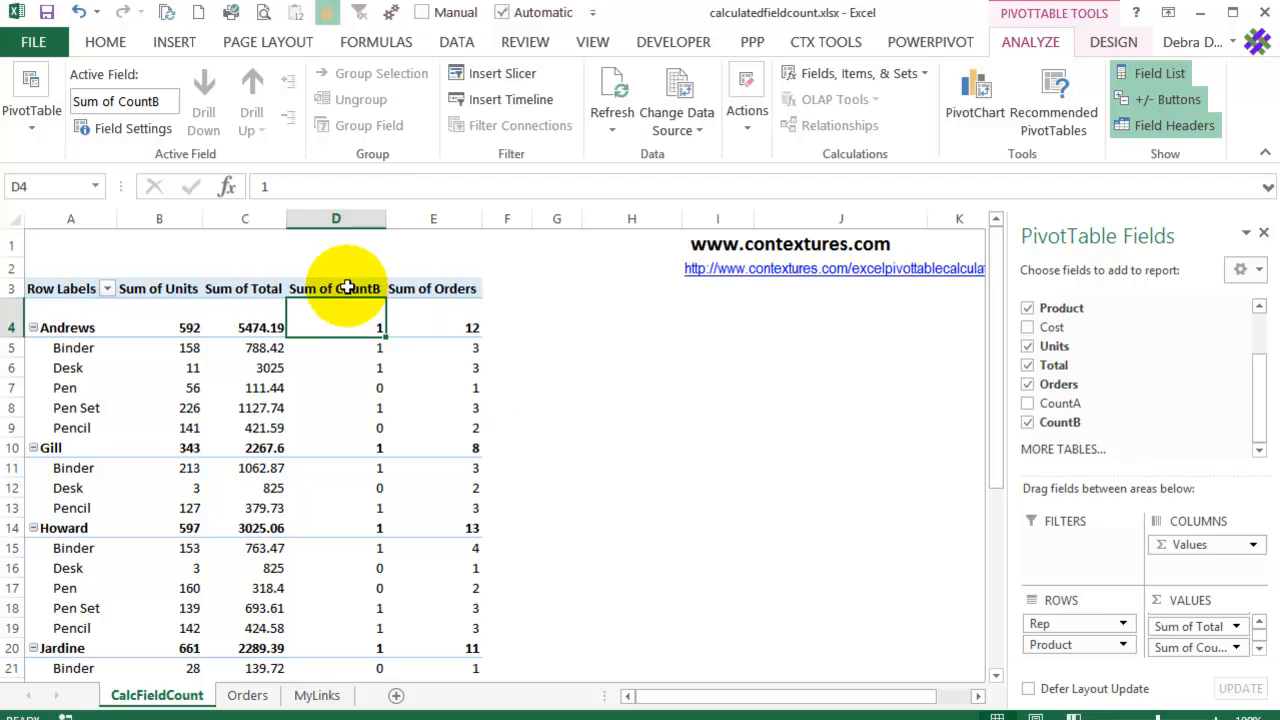
- Rename the Sum of CountB heading as >2 and the Sum of Orders heading as Orders, and narrow columns D and E
click(342, 288)
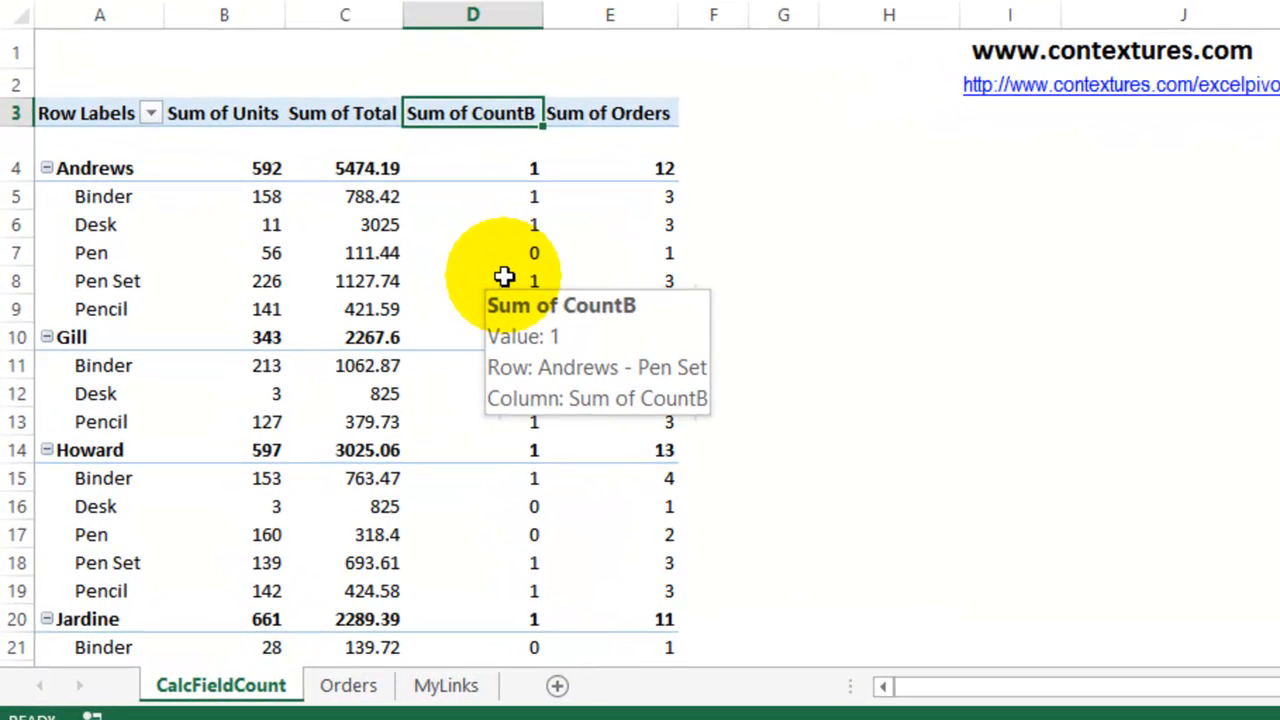
text(>2)
click(622, 116)
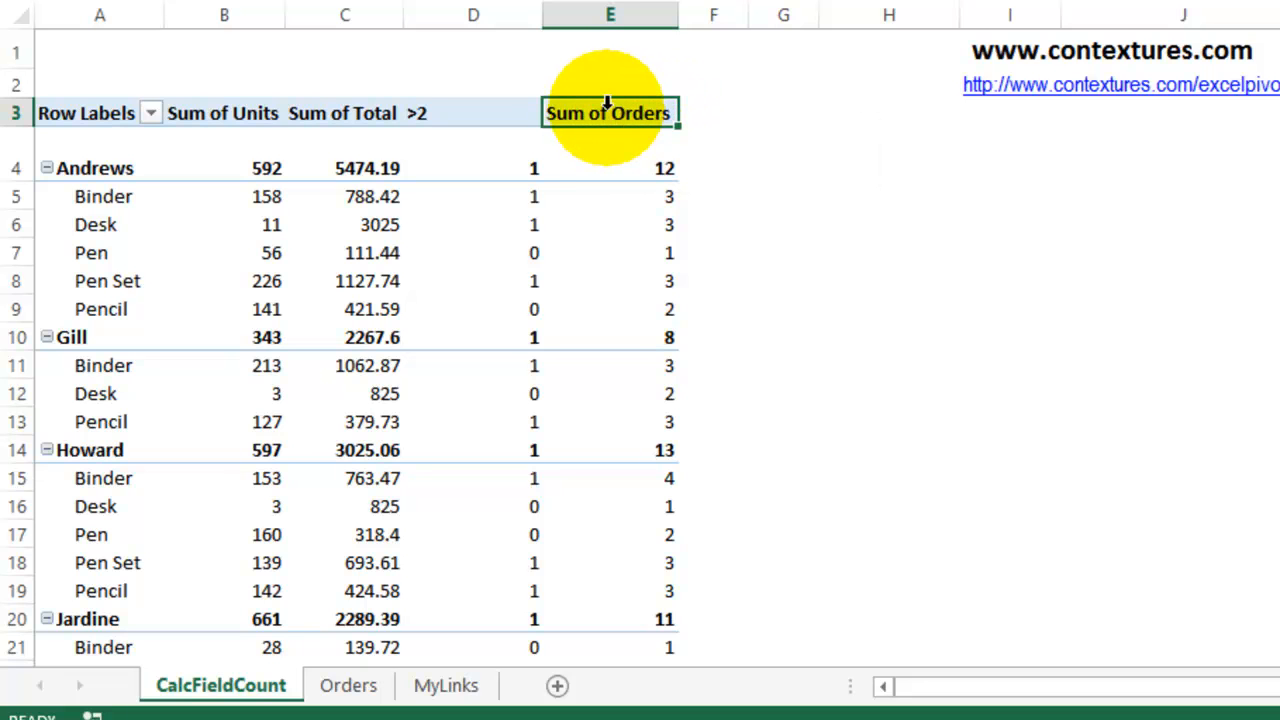
text(Orders)
key(Return)
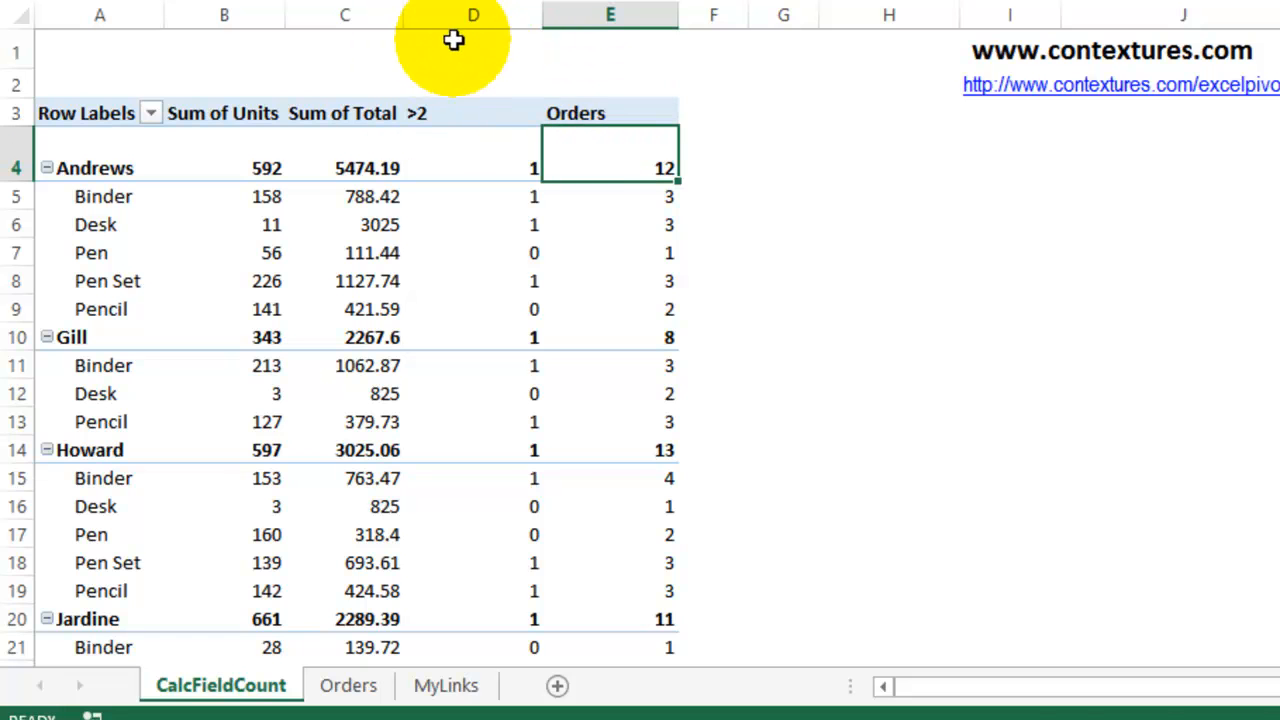
mouse_move(466, 13)
mouse_down()
mouse_move(600, 12)
mouse_move(481, 14)
mouse_up()
click(500, 113)
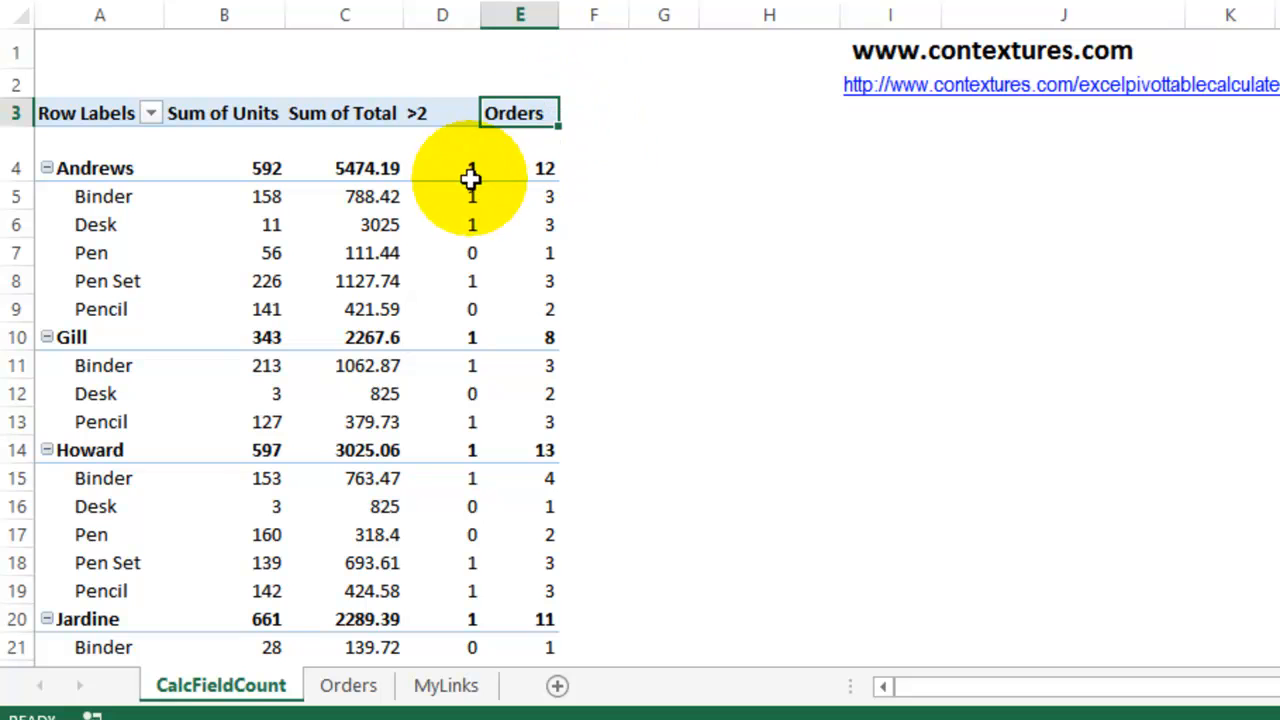
- Compare the >2 values with the Orders values across the Andrews rows
mouse_move(511, 171)
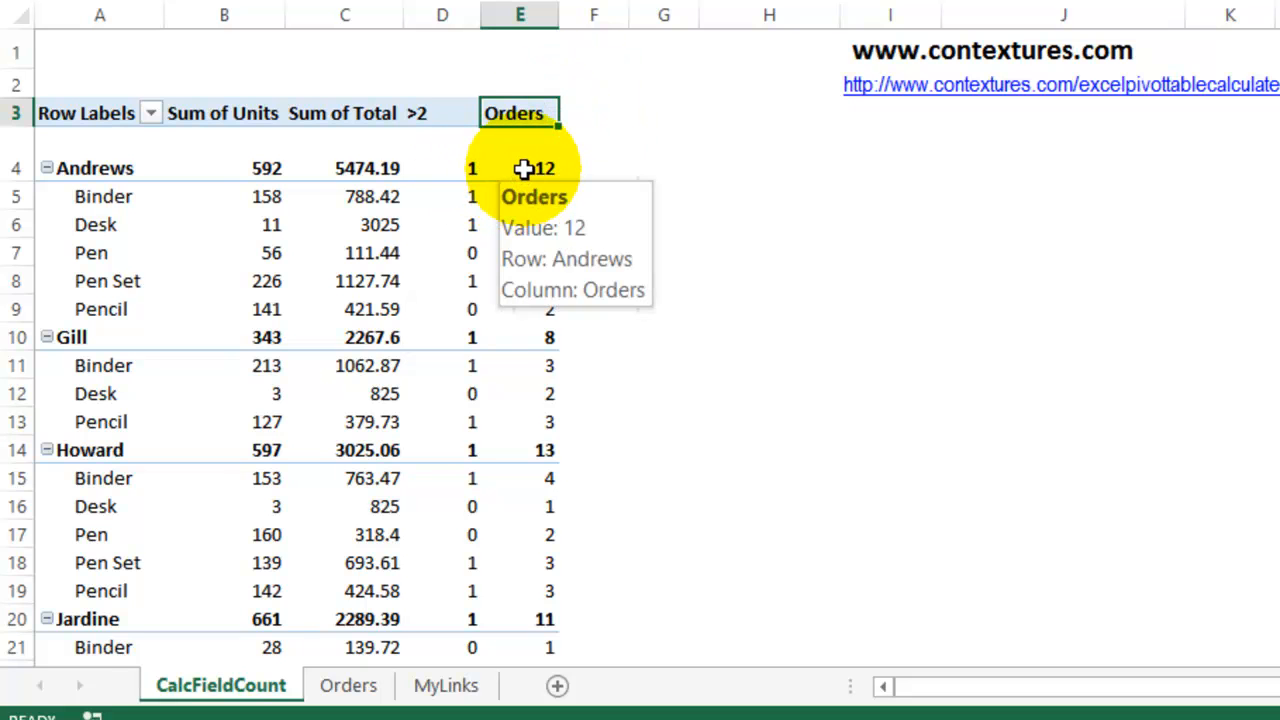
mouse_move(456, 166)
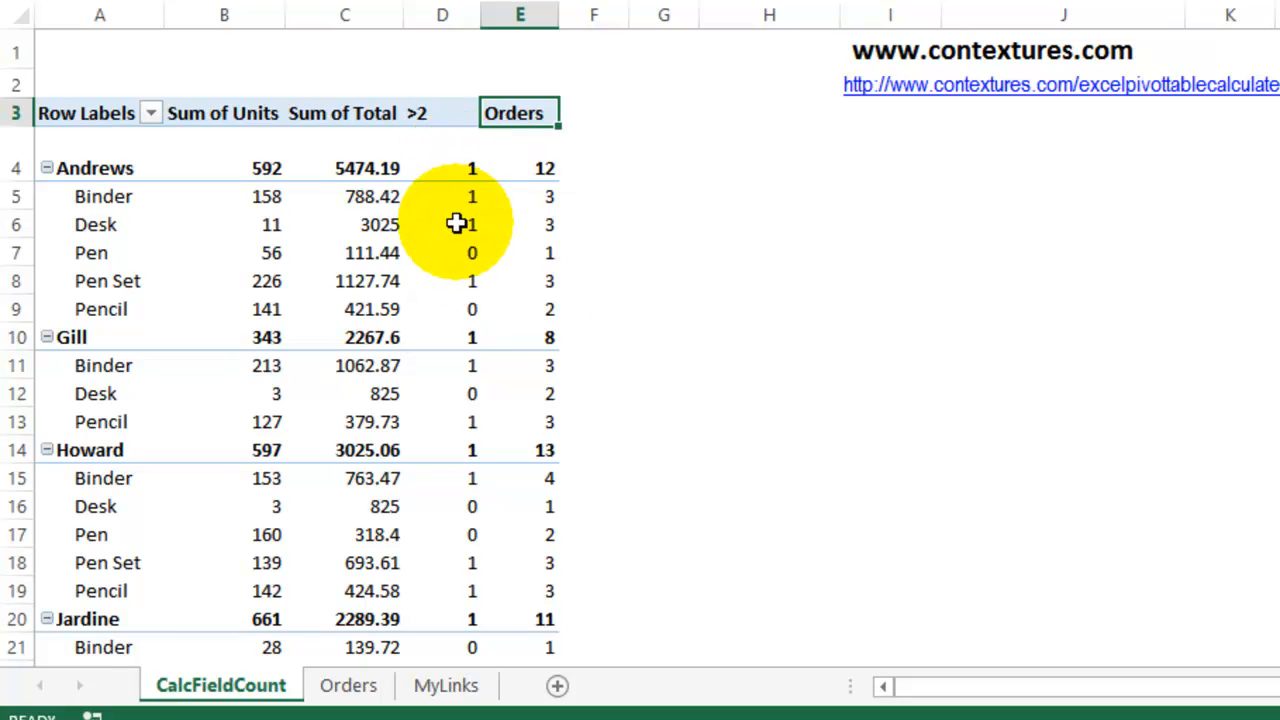
mouse_move(551, 259)
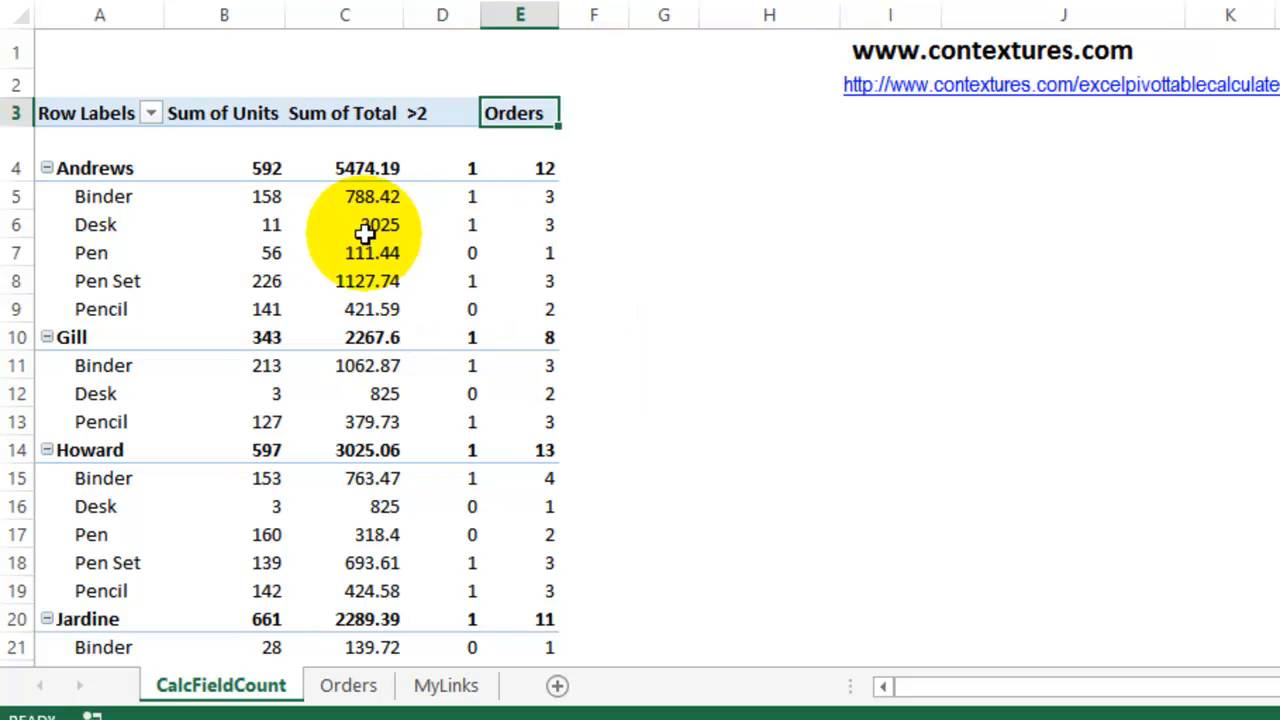
mouse_move(258, 276)
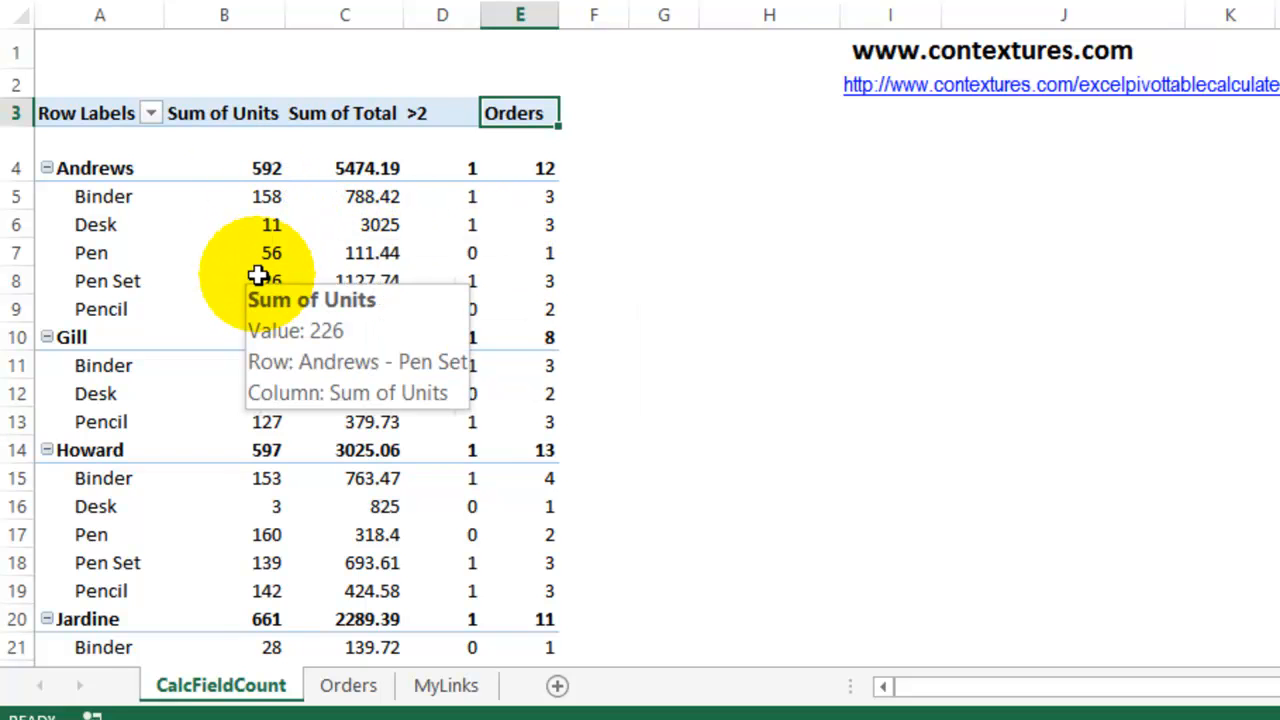